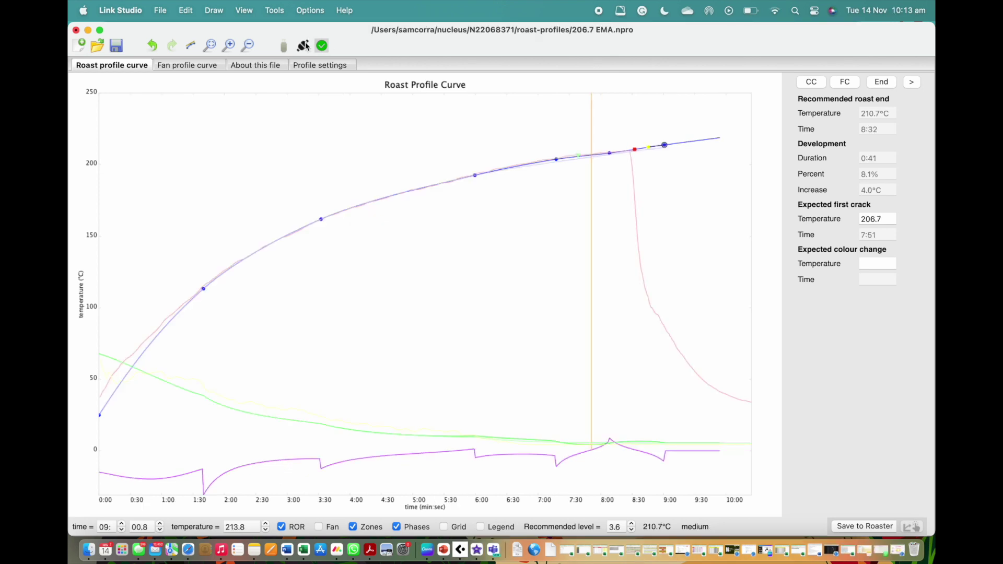
Step: Show the roaster's stored profiles on the Profiles tab and open the Pack list
click(288, 127)
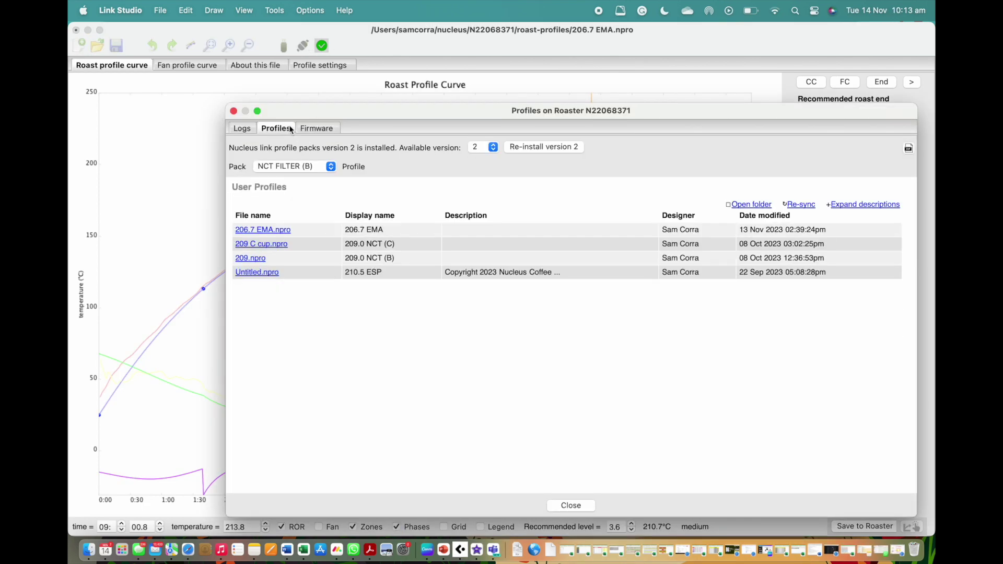
click(332, 167)
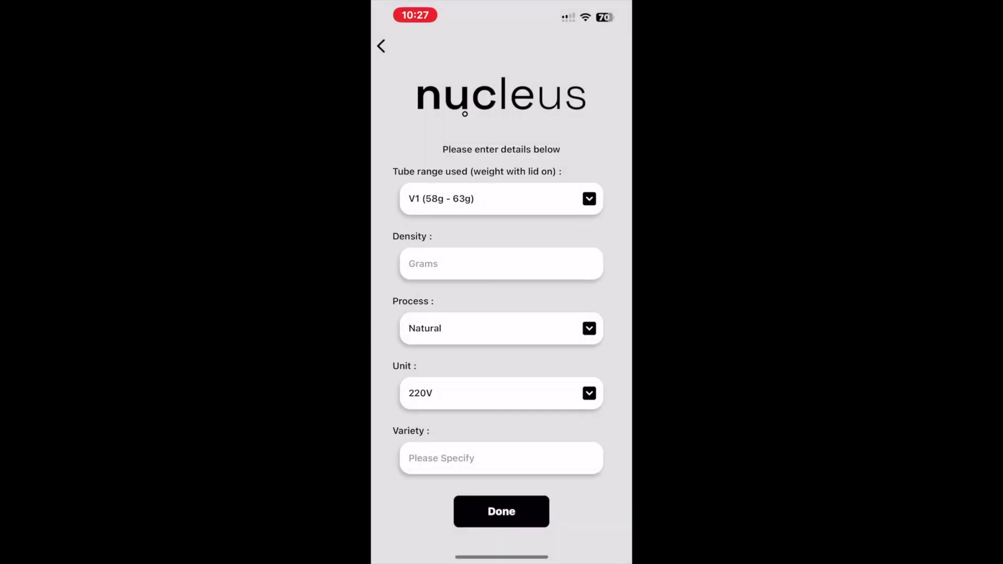
Step: Enter density 65 and Washed process for a Filter 204 recommendation, then show the roaster's logs
click(501, 264)
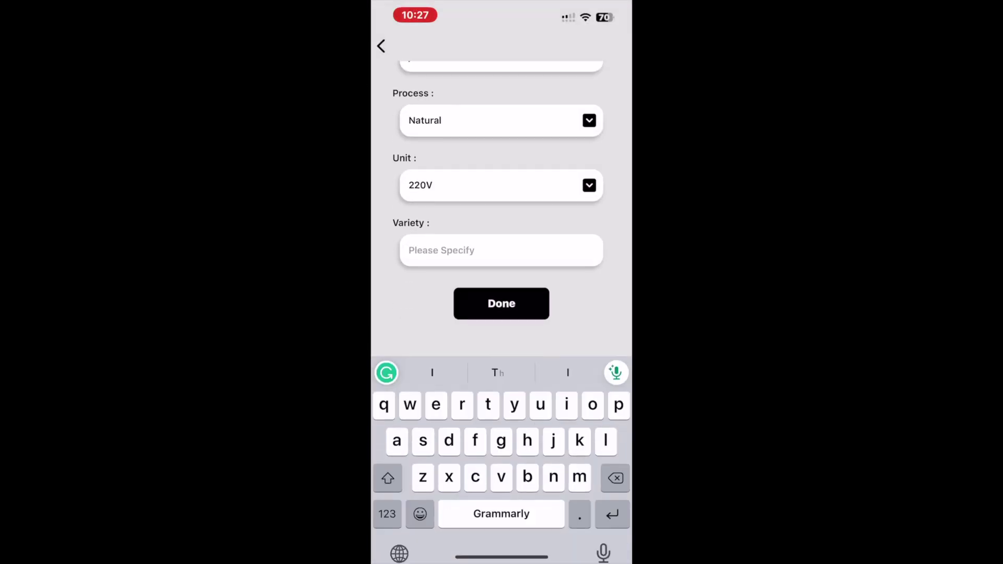
text(65)
click(492, 139)
click(431, 515)
click(502, 511)
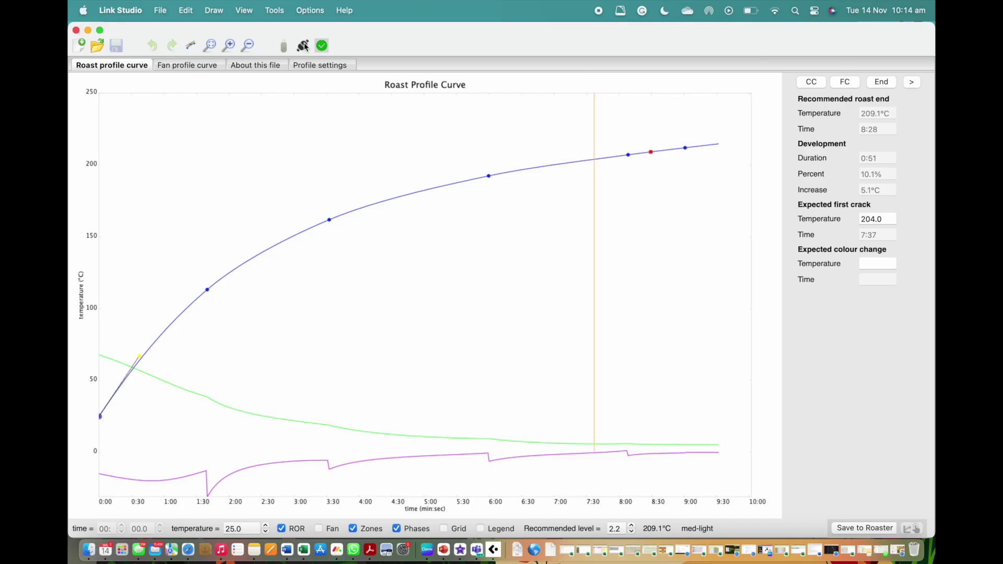
click(303, 46)
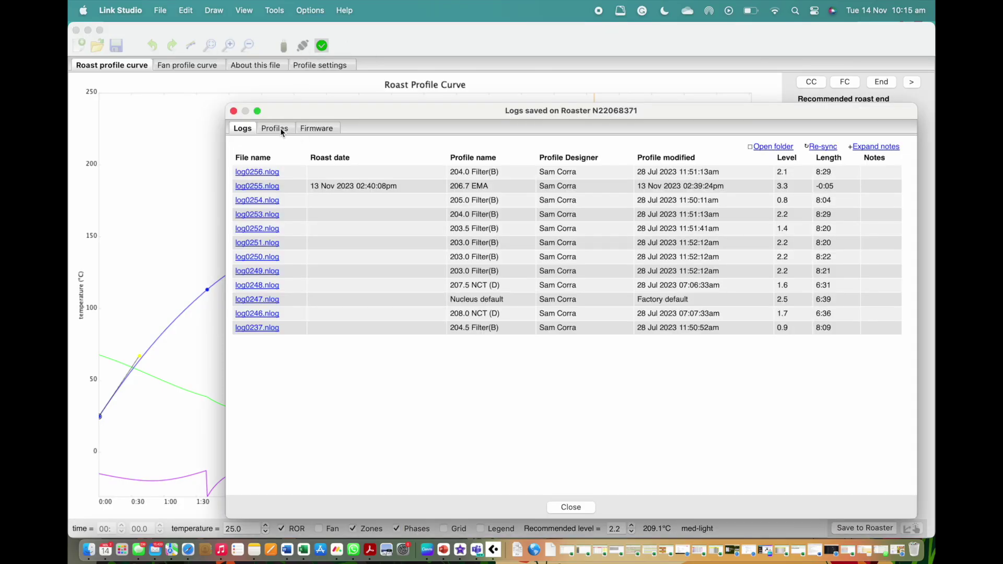
Step: Extract a new 204.0 Filter (B) profile from the log0256.nlog roast log
click(254, 173)
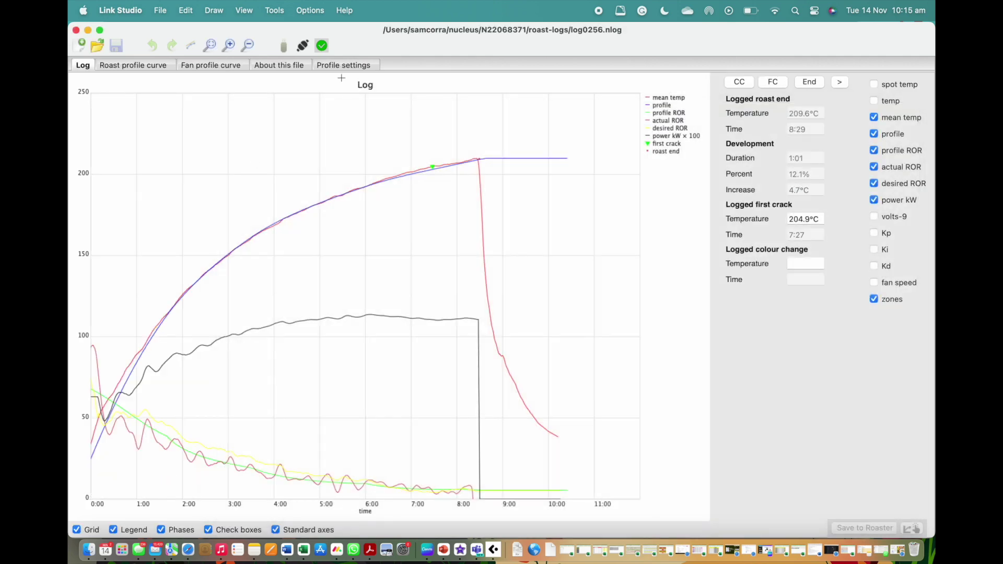
click(160, 10)
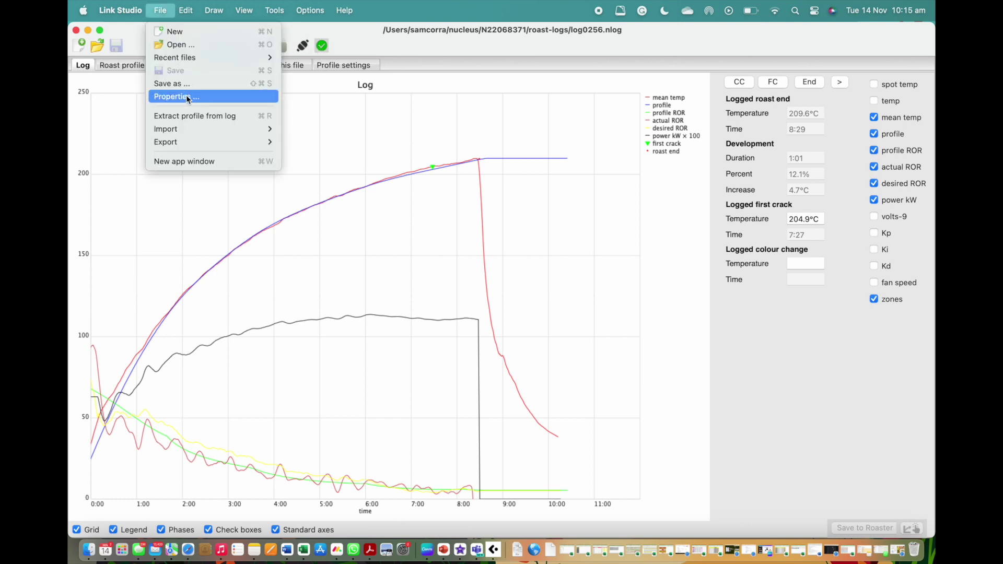
click(190, 115)
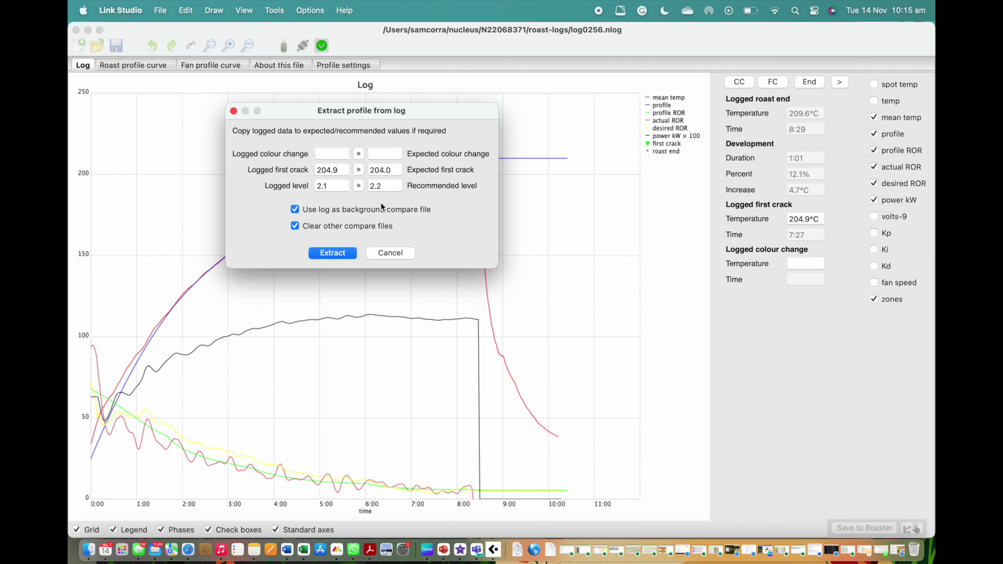
click(347, 254)
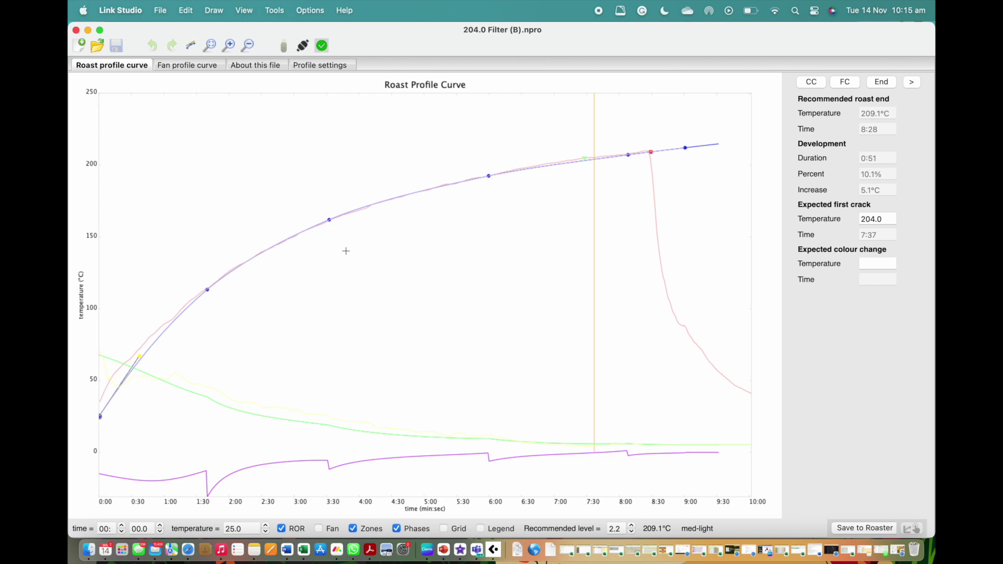
Step: Raise the 8:09 point to about 213 and set the end point to 218.6 °C
click(489, 176)
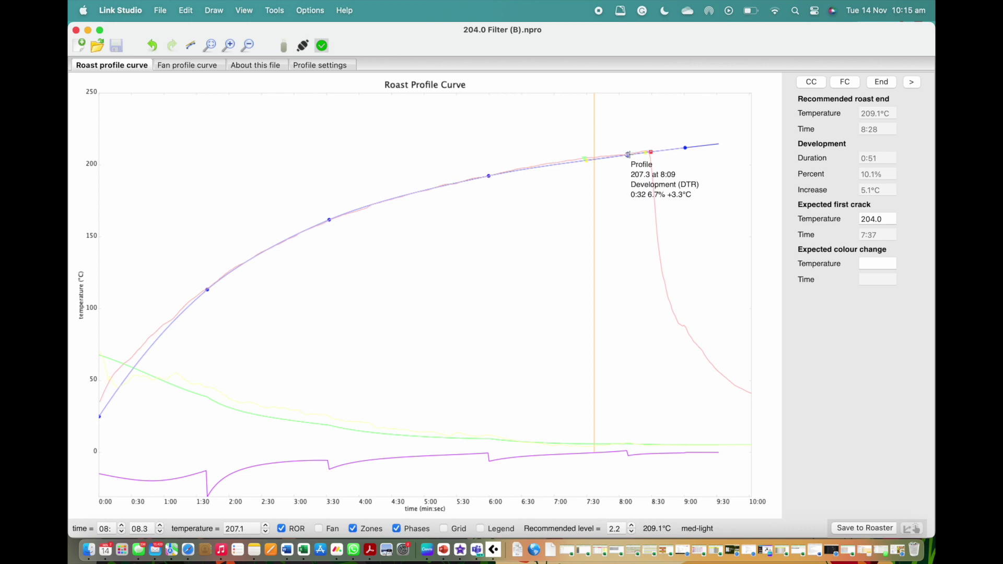
drag(629, 153, 678, 133)
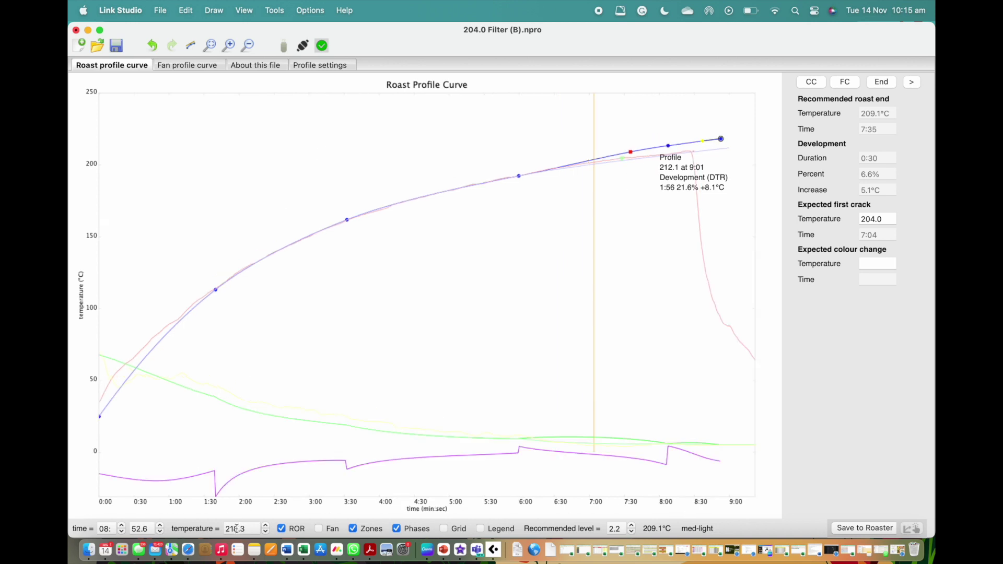
click(248, 527)
key(BackSpace)
text(6)
key(Return)
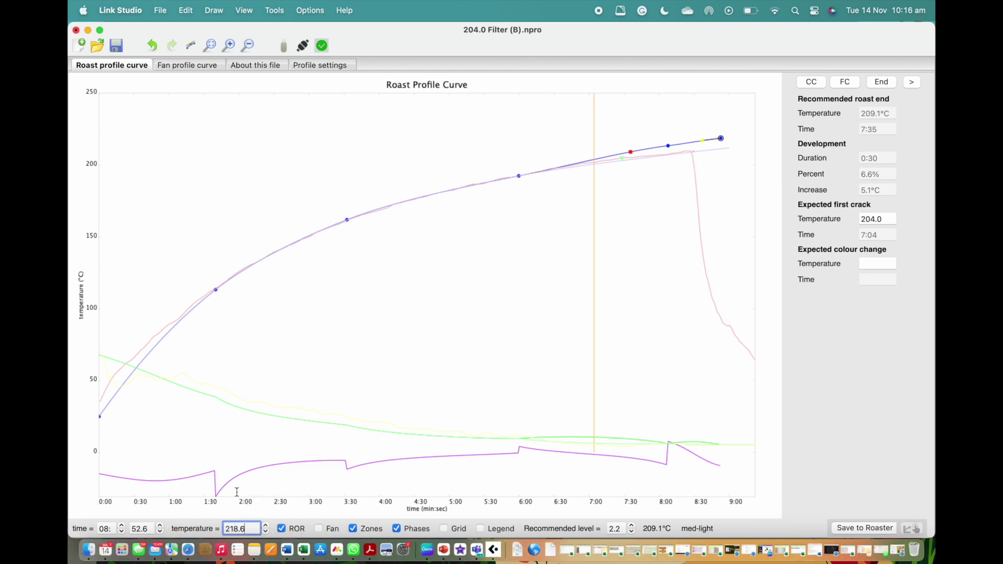
Step: Set the profile point near 8:09 to 214.4 °C
click(668, 145)
click(235, 529)
key(BackSpace)
text(4)
key(Return)
Step: Insert a new curve point and place it at 181.0 °C near 4:41
click(519, 174)
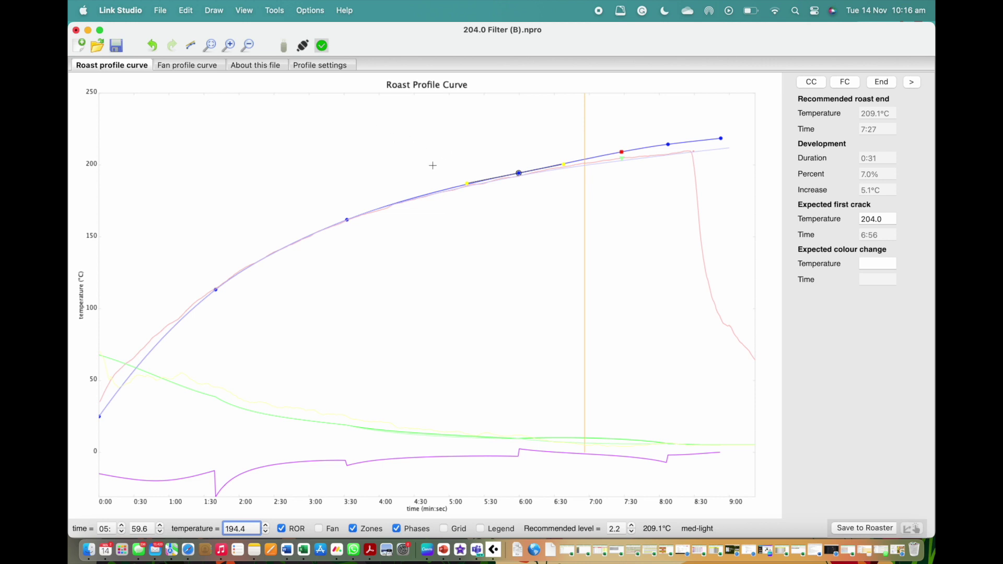
click(347, 219)
click(211, 10)
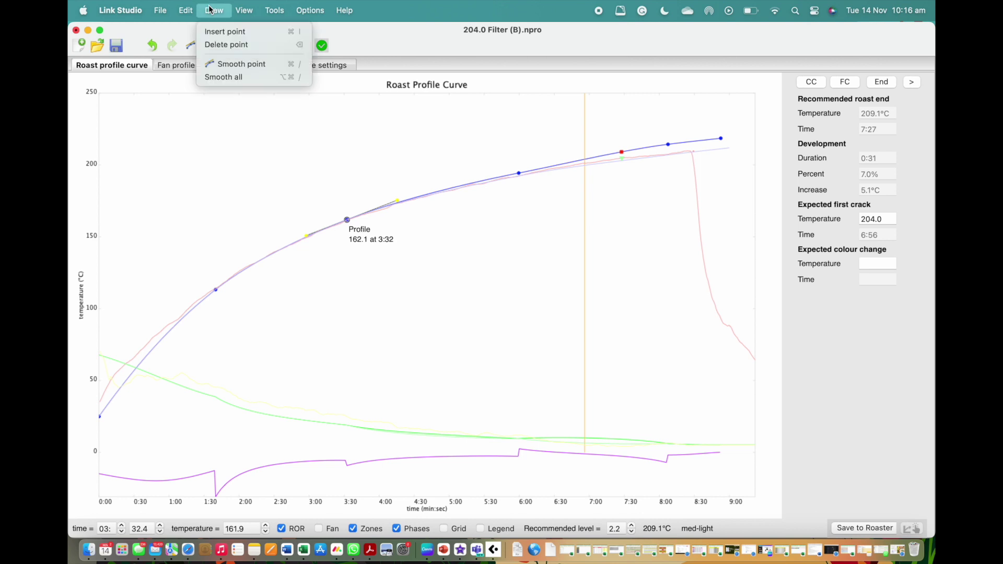
click(226, 33)
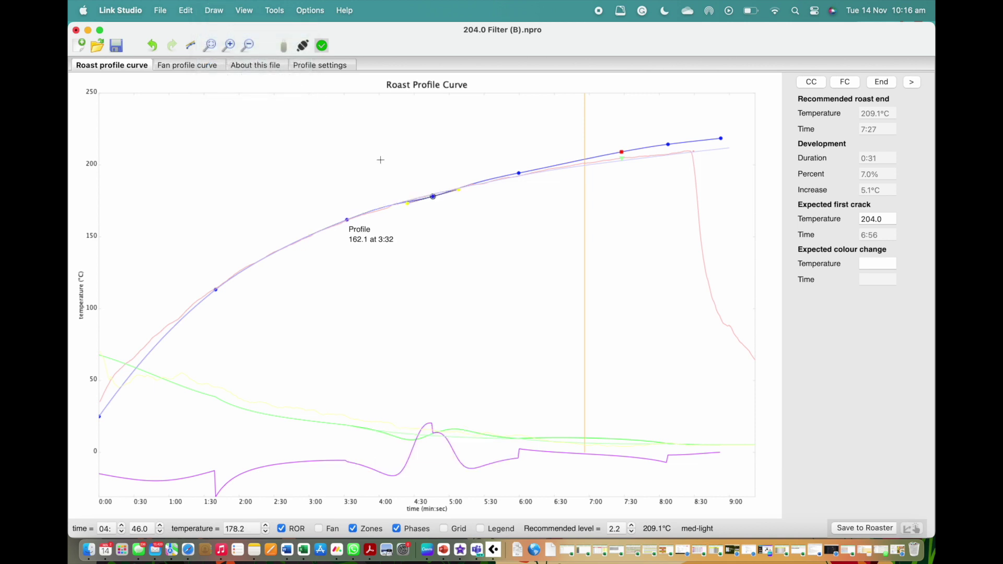
mouse_move(425, 196)
drag(426, 196, 428, 195)
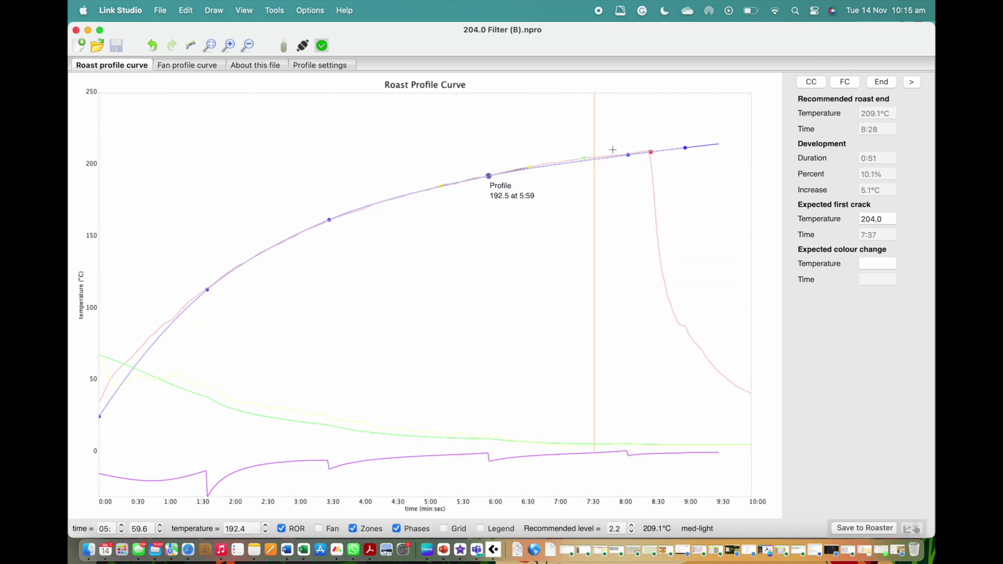
Step: Drag the profile point near 8:00 up to about 213.4 °C
click(628, 154)
drag(628, 154, 676, 134)
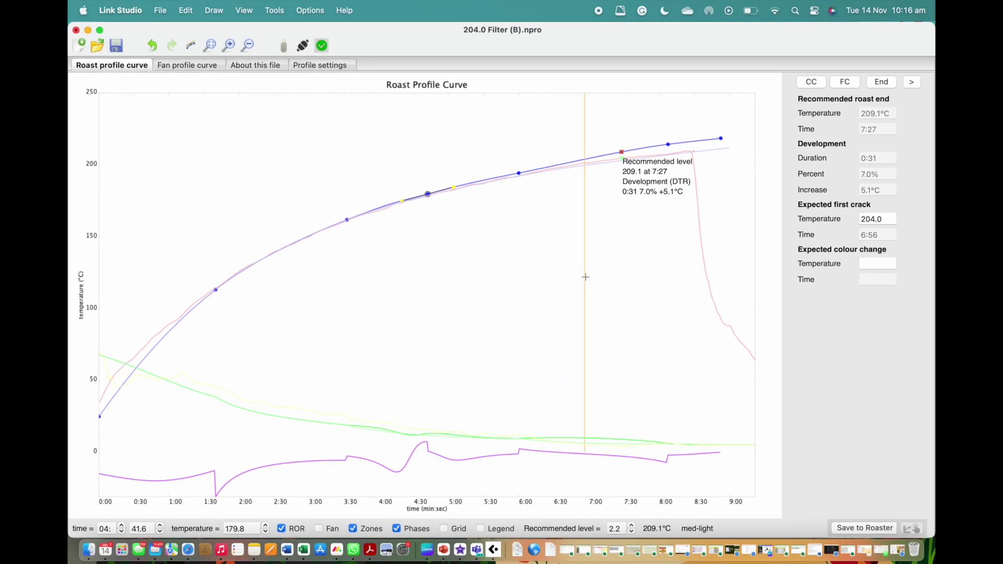
Step: Set the Recommended level to 5.9, ending the roast at 214.7 °C at 8:10
click(632, 531)
click(631, 531)
click(631, 531)
click(631, 531)
click(631, 531)
click(631, 532)
click(632, 531)
click(631, 532)
click(632, 532)
click(632, 531)
click(632, 531)
click(632, 532)
click(632, 531)
click(631, 530)
click(631, 530)
click(632, 531)
click(631, 531)
click(632, 527)
click(631, 526)
click(631, 527)
click(632, 527)
scroll(621, 528, up, 4)
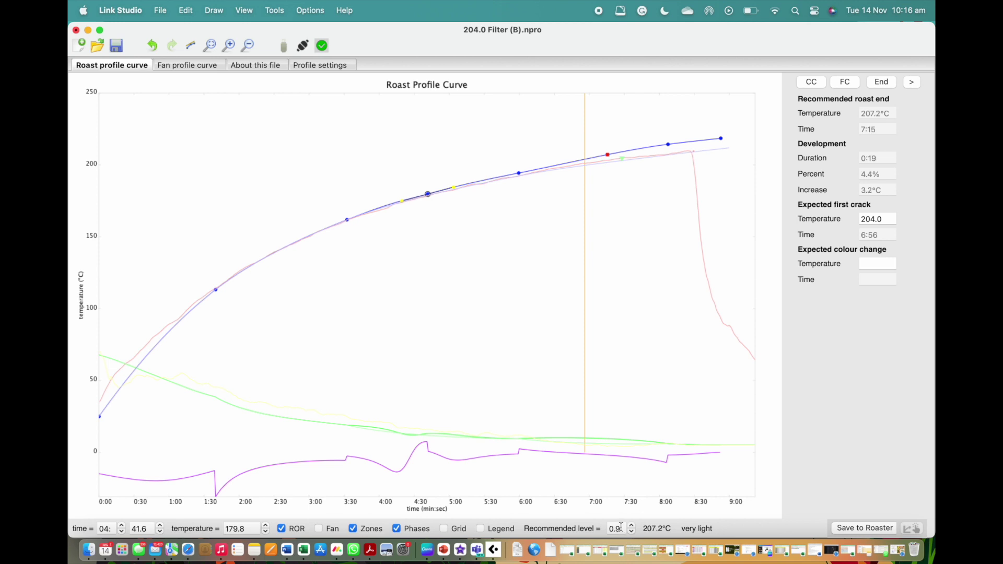
scroll(621, 528, up, 4)
key(BackSpace)
key(BackSpace)
key(BackSpace)
text(5.9)
key(Return)
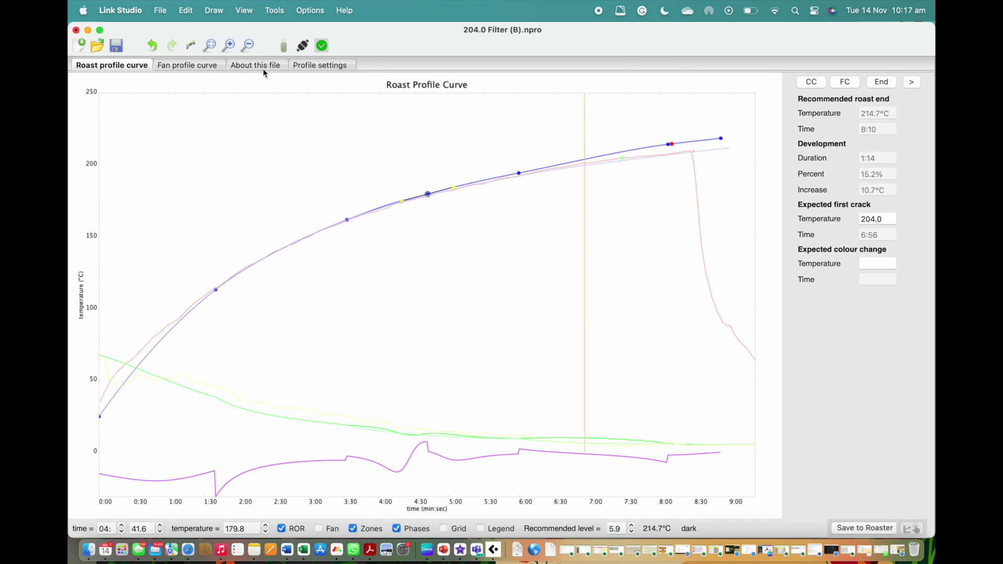
Step: Switch the program difficulty to Engineer under Options > Difficulty
click(319, 66)
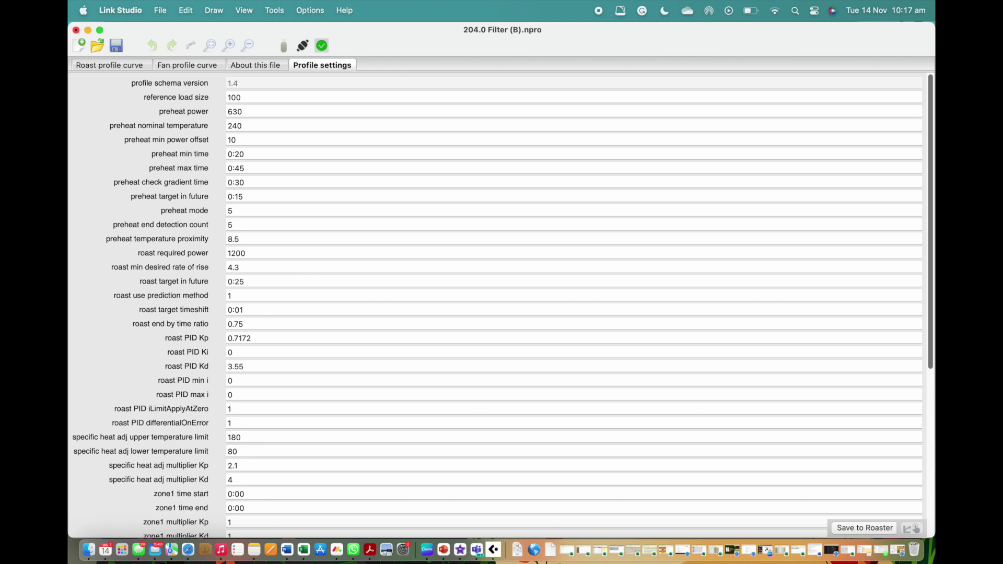
click(304, 9)
mouse_move(323, 32)
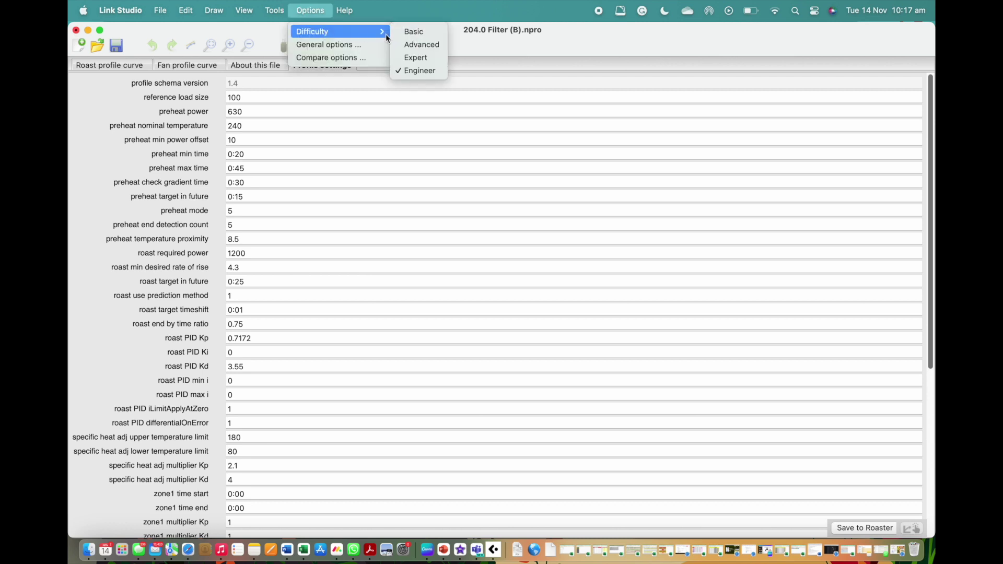
click(421, 73)
Step: In Profile settings, change the last two roast levels to 213.2 and 217
click(315, 64)
scroll(315, 121, down, 2)
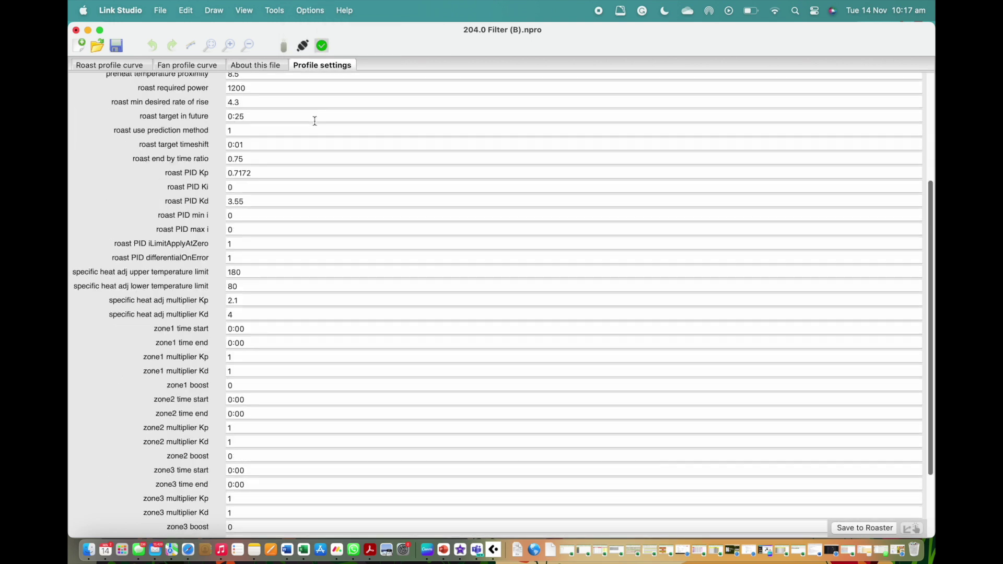
scroll(315, 121, down, 5)
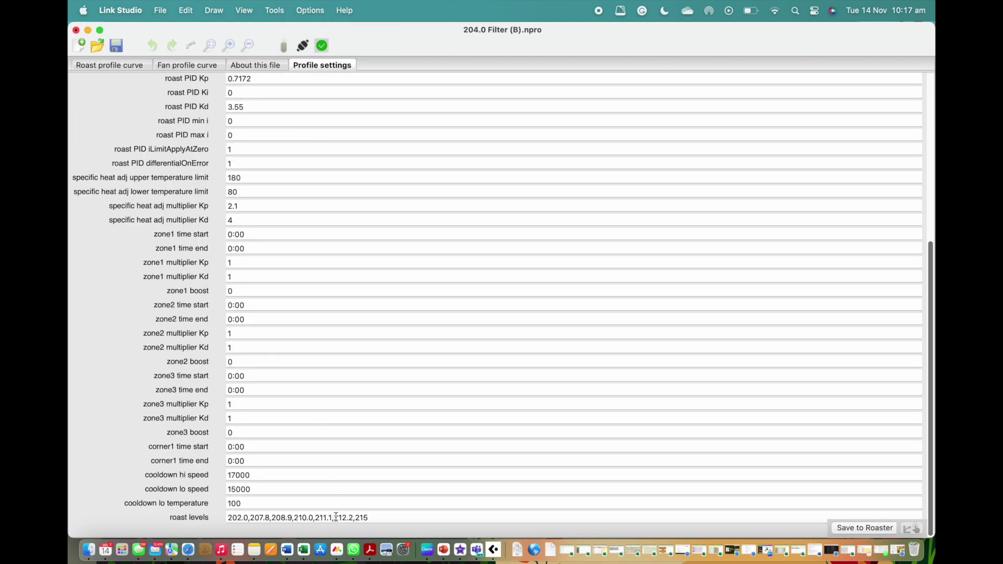
click(397, 522)
key(BackSpace)
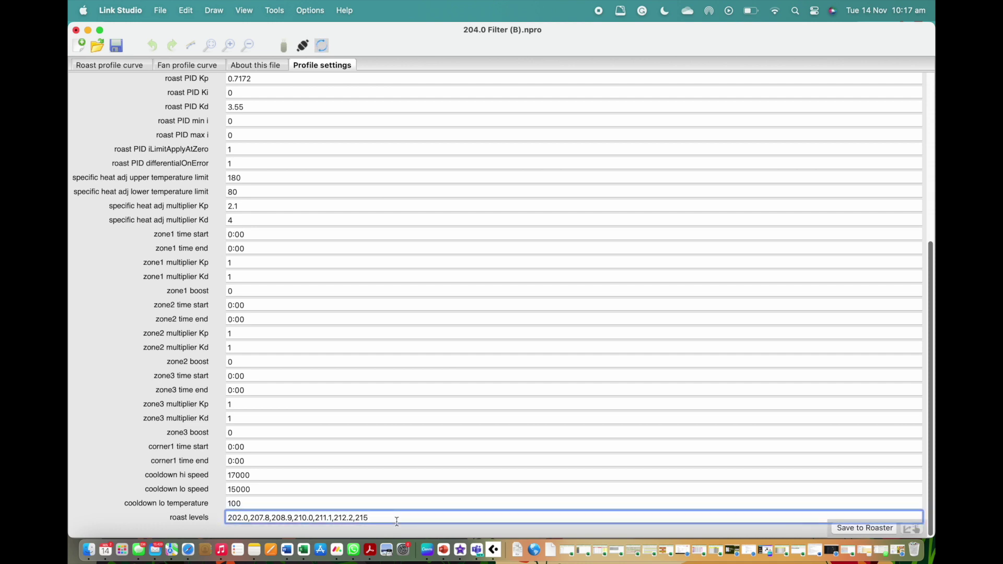
text(7)
click(349, 517)
key(BackSpace)
text(6)
key(BackSpace)
text(3)
Step: Back on the Roast profile curve, set Expected first crack Temperature to 204.9
click(134, 66)
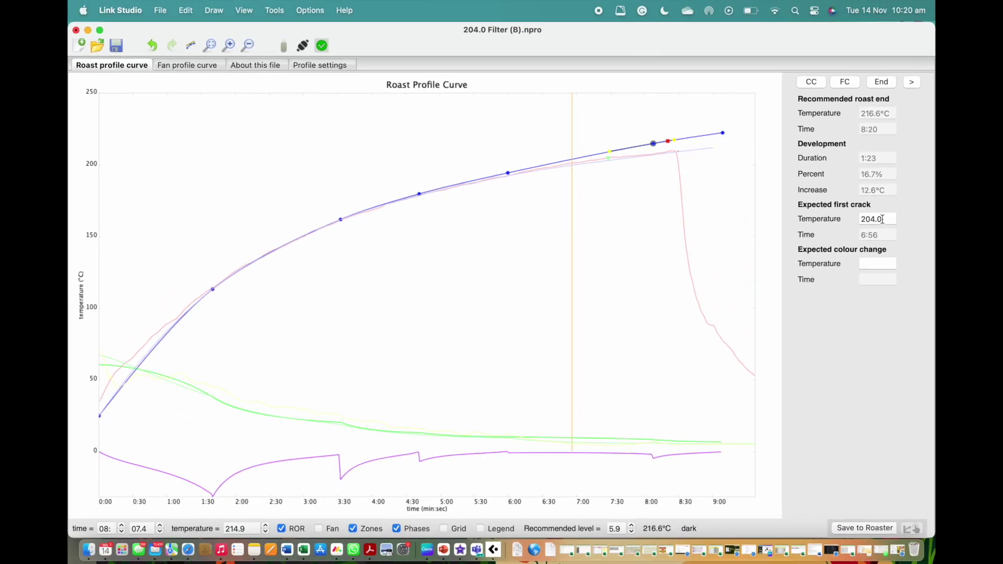
click(883, 219)
text(9)
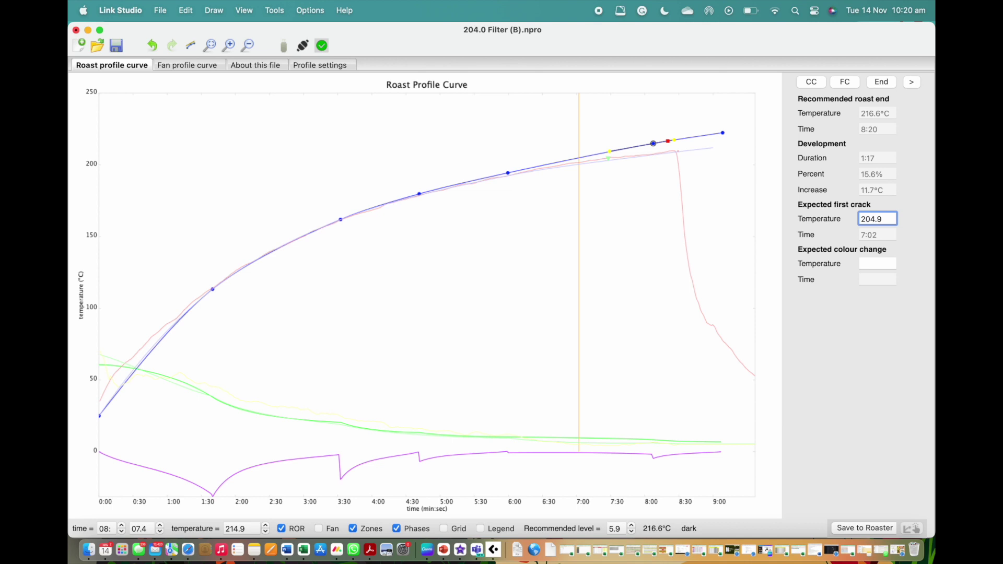
click(879, 217)
key(BackSpace)
text(4)
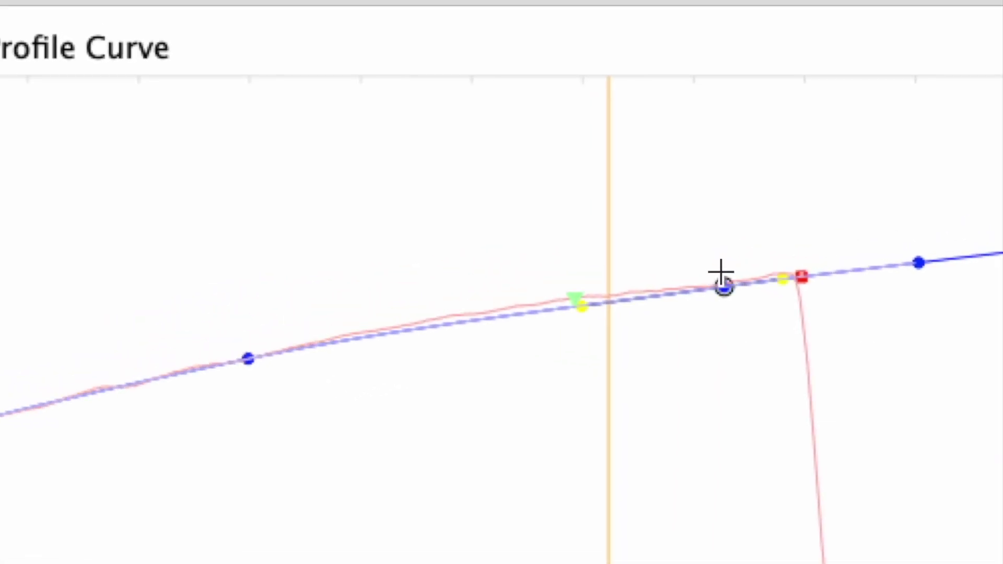
Step: Raise the 8:00 point, move the final point to about 8:54, and lift it to 223.0 °C
mouse_move(721, 269)
mouse_down()
mouse_move(721, 253)
mouse_move(721, 263)
mouse_up()
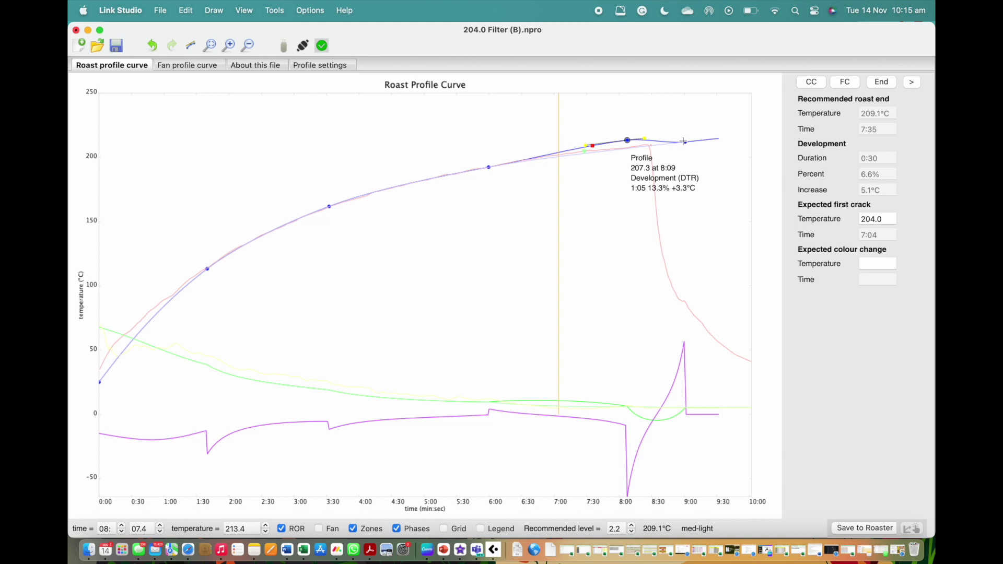
click(684, 141)
drag(682, 138, 675, 135)
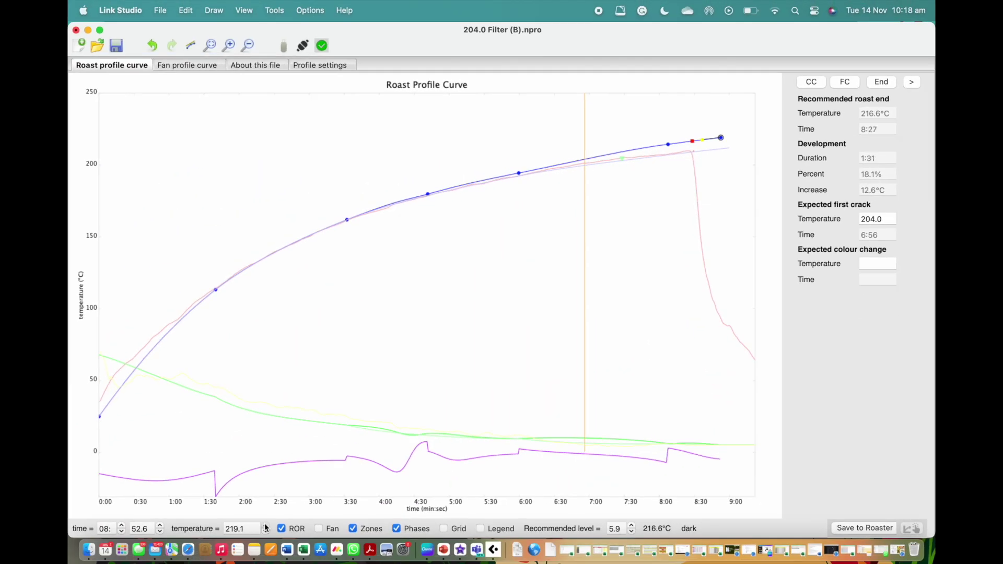
click(265, 528)
click(265, 525)
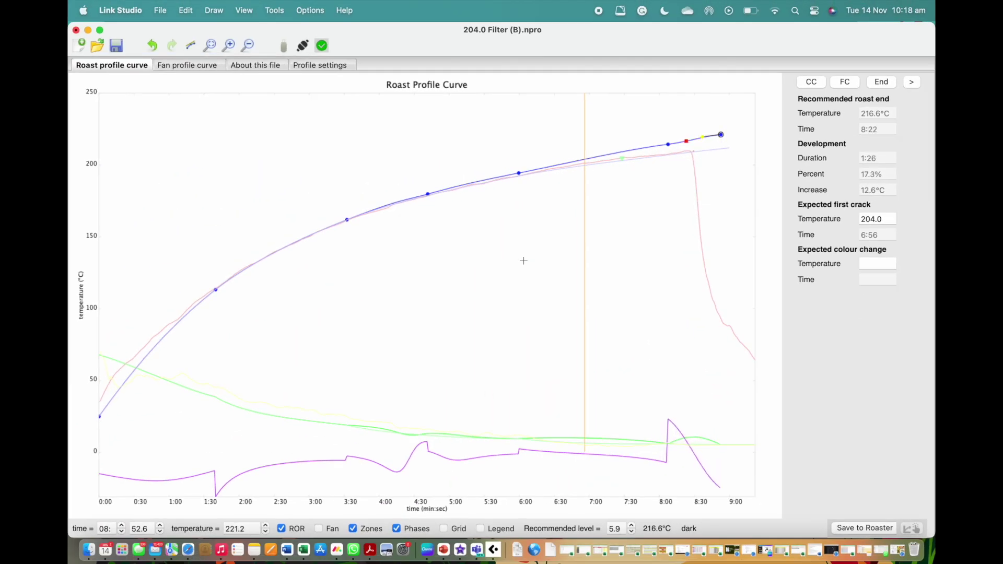
click(265, 526)
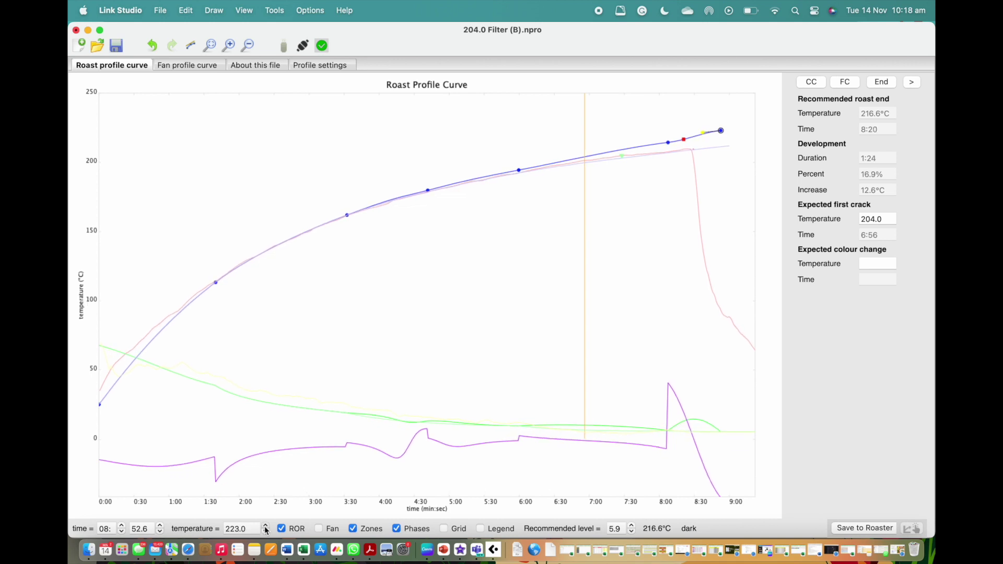
Step: Smooth the curve around the 8:09 point and the end point at 8:51
click(667, 141)
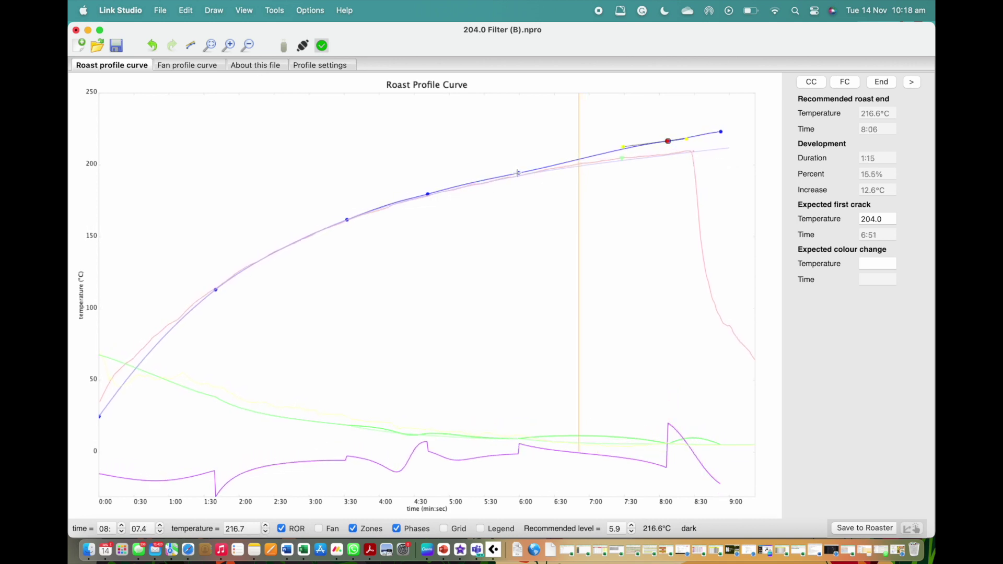
click(518, 173)
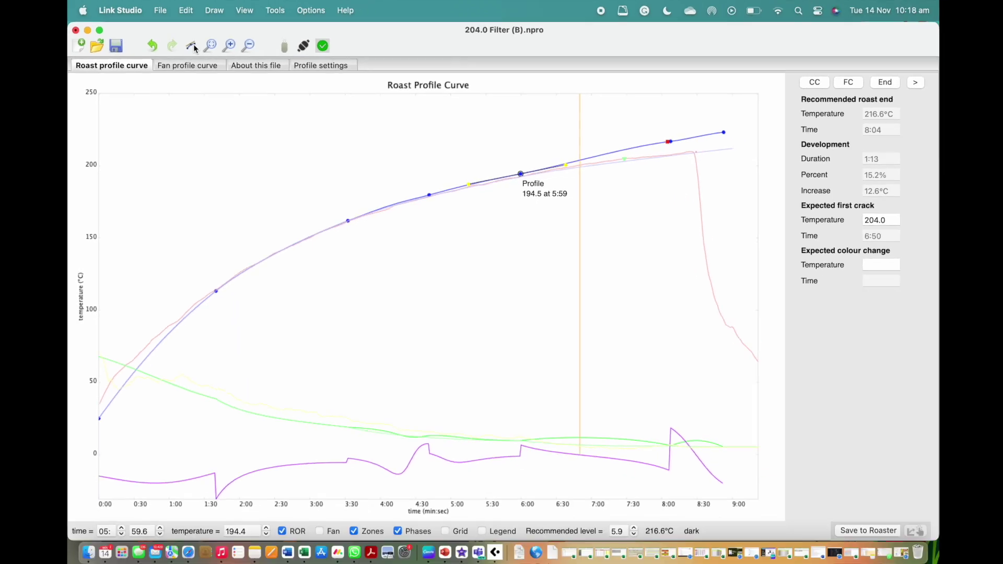
click(669, 141)
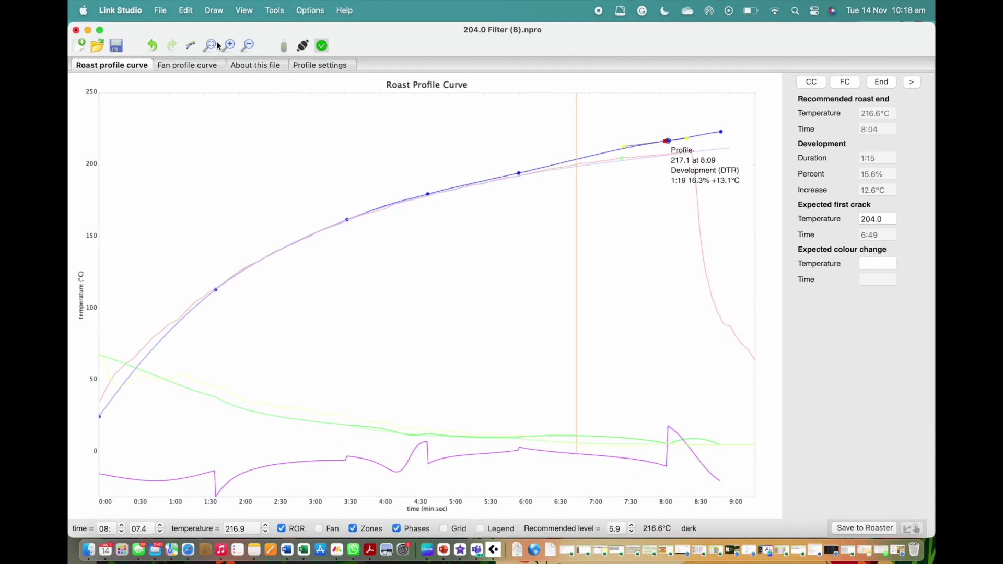
click(192, 47)
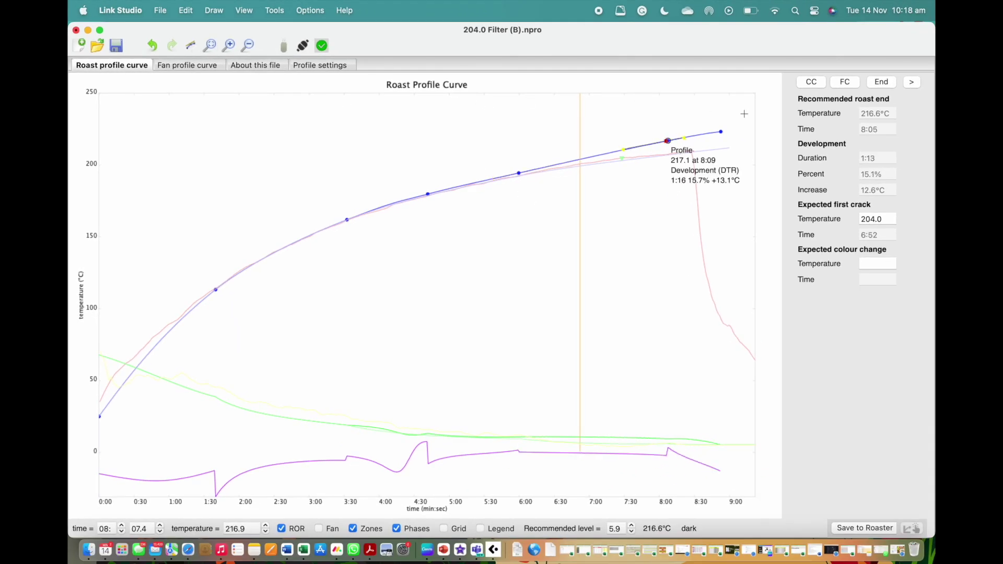
click(722, 131)
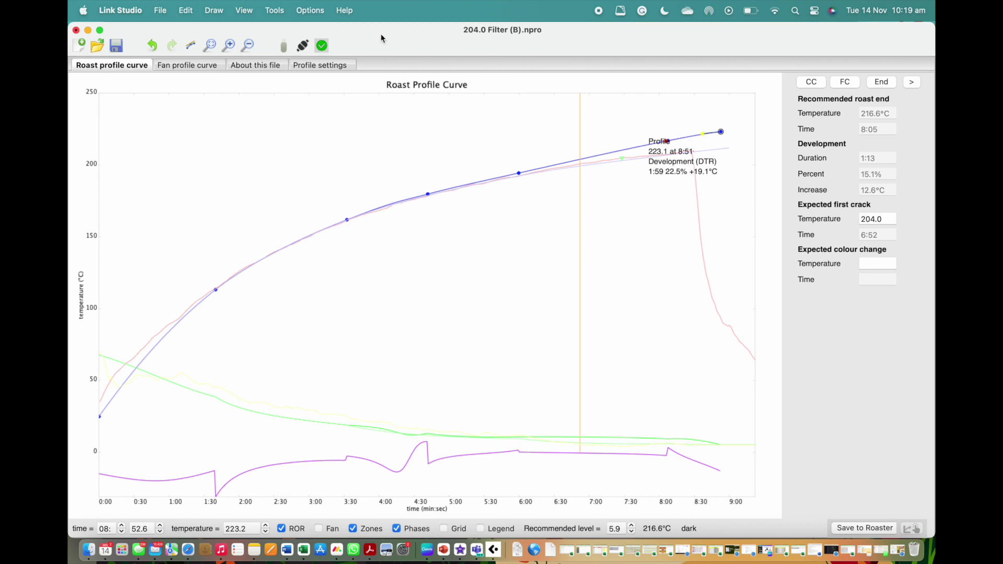
click(192, 46)
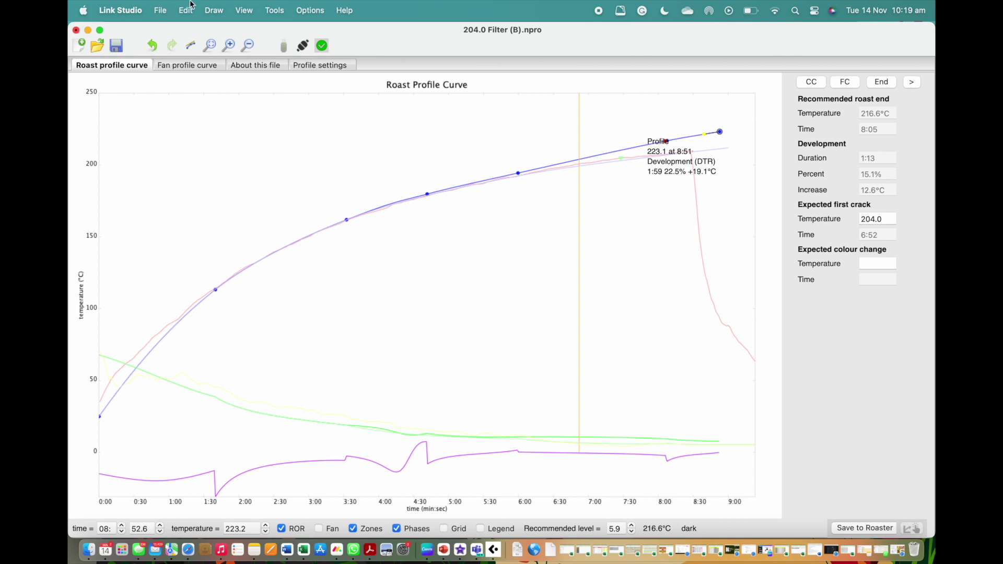
Step: Apply Draw > Smooth all to the whole curve and move its start point to 25.0 °C at 0:00
click(213, 10)
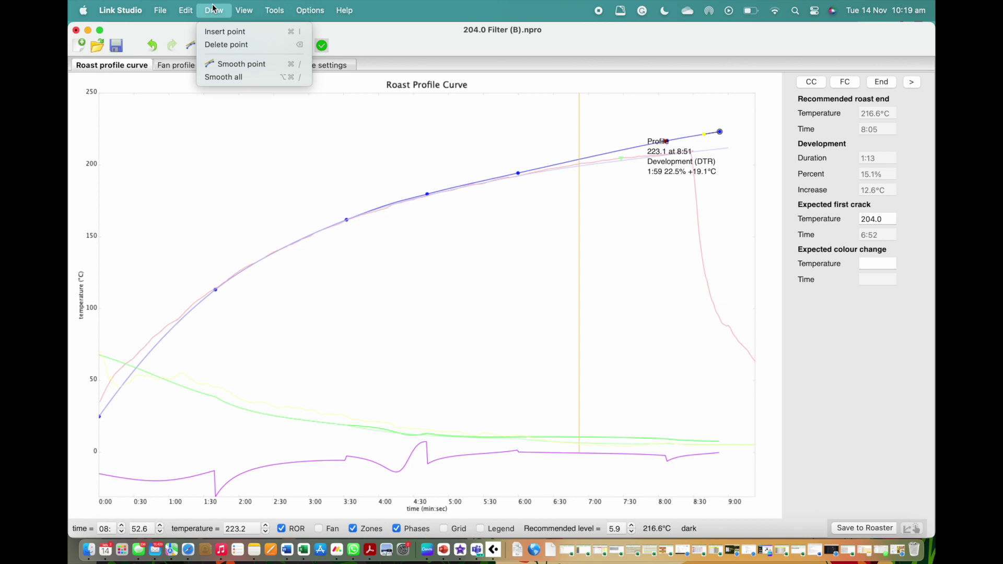
click(241, 79)
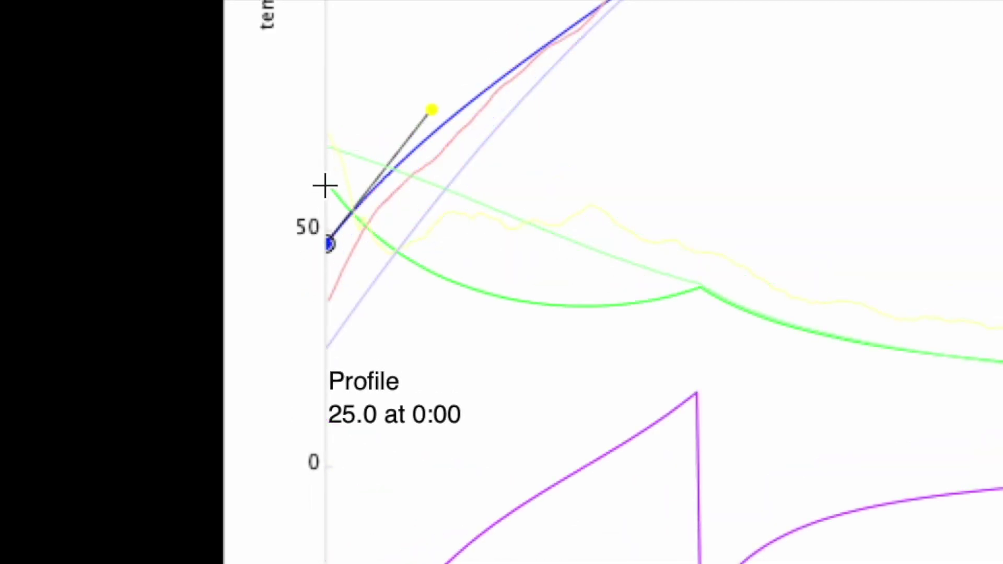
drag(329, 243, 280, 412)
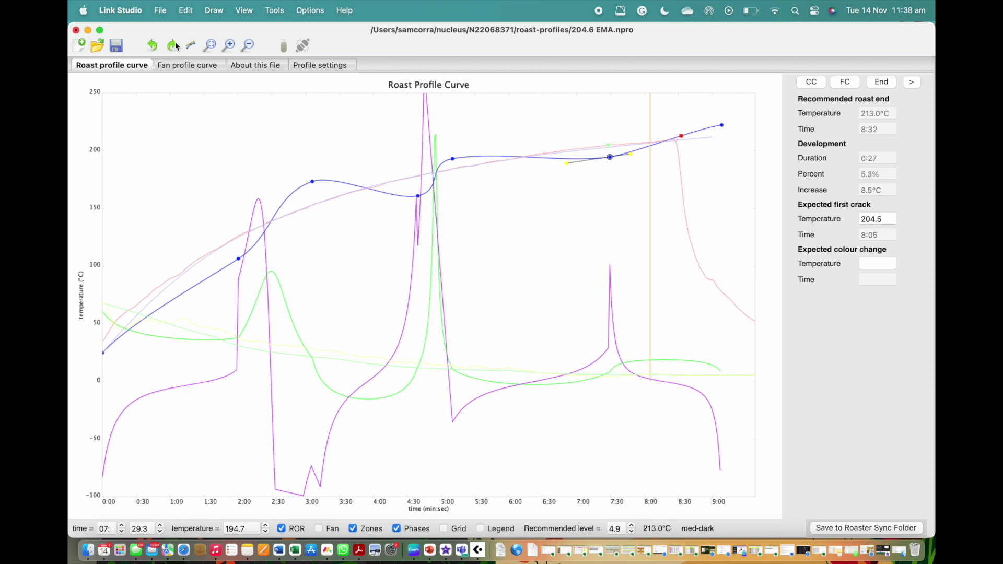
Step: Undo nine curve edits, restoring a curve starting at 25.0 °C with first crack at 6:59
click(175, 46)
click(174, 46)
click(175, 46)
click(174, 46)
click(174, 46)
click(174, 46)
click(175, 46)
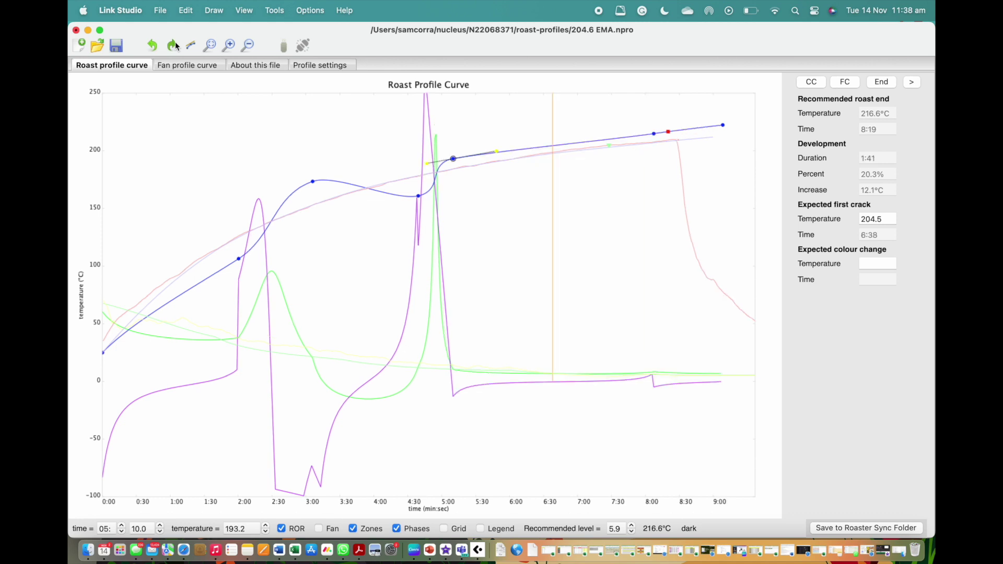
click(175, 46)
click(174, 46)
click(175, 46)
click(175, 46)
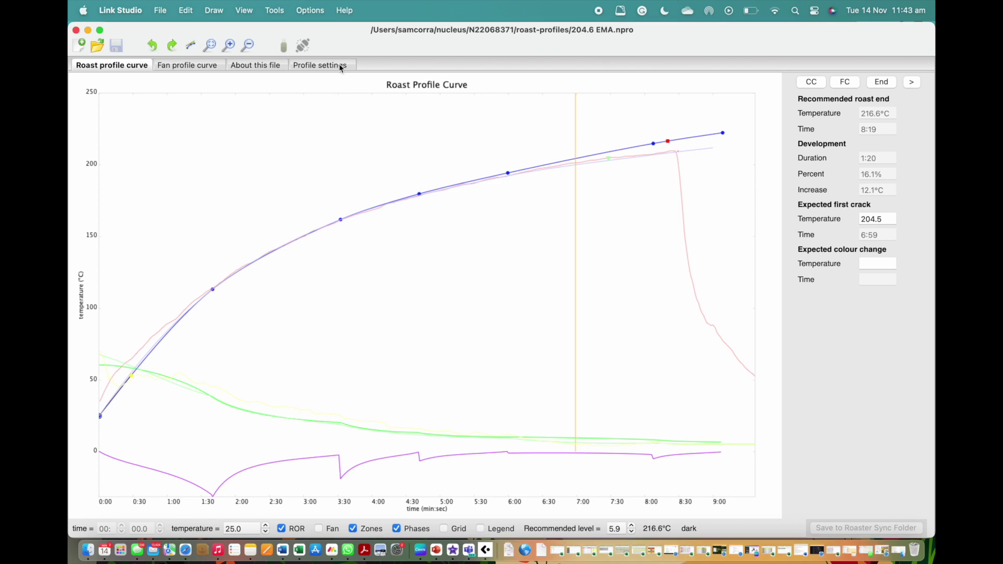
Step: In Profile settings, change the 204.0 Filter (B) expected first crack temperature to 204.5
click(339, 66)
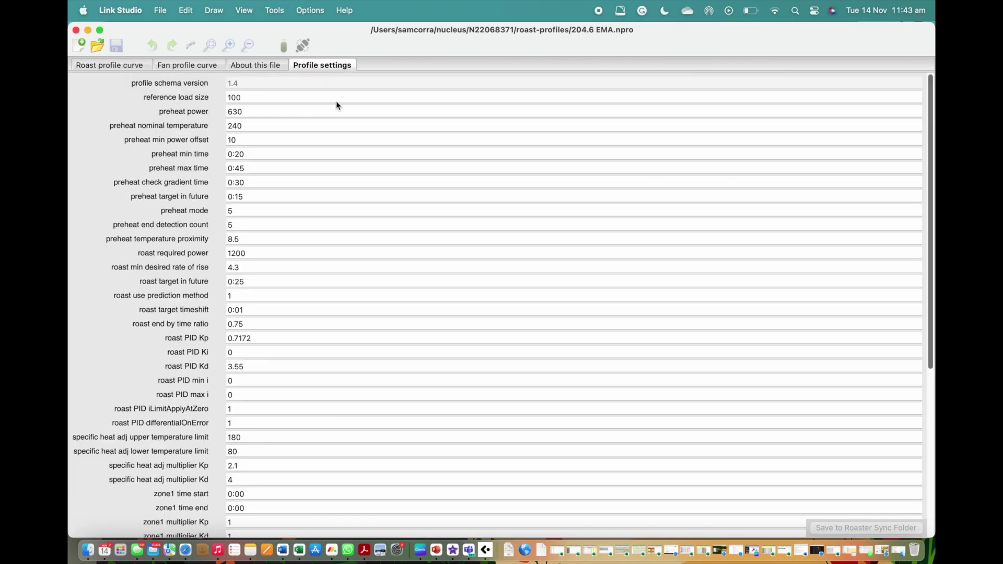
mouse_move(202, 103)
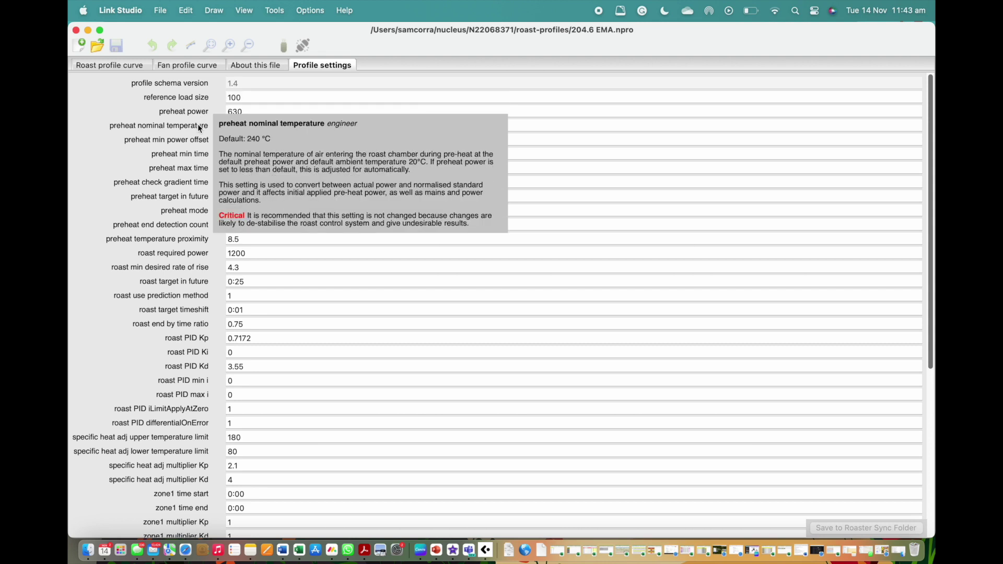
mouse_move(199, 142)
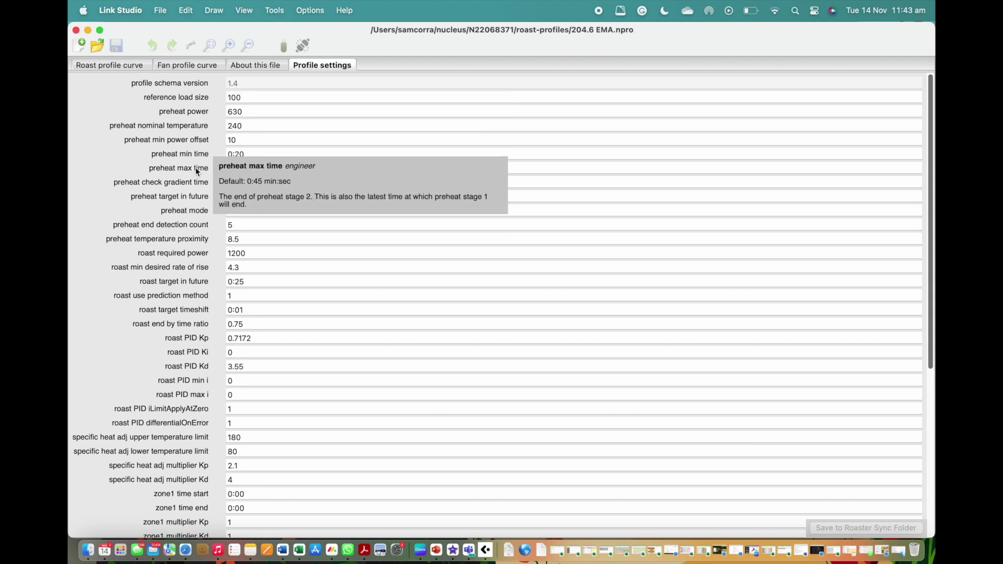
mouse_move(194, 196)
mouse_move(186, 238)
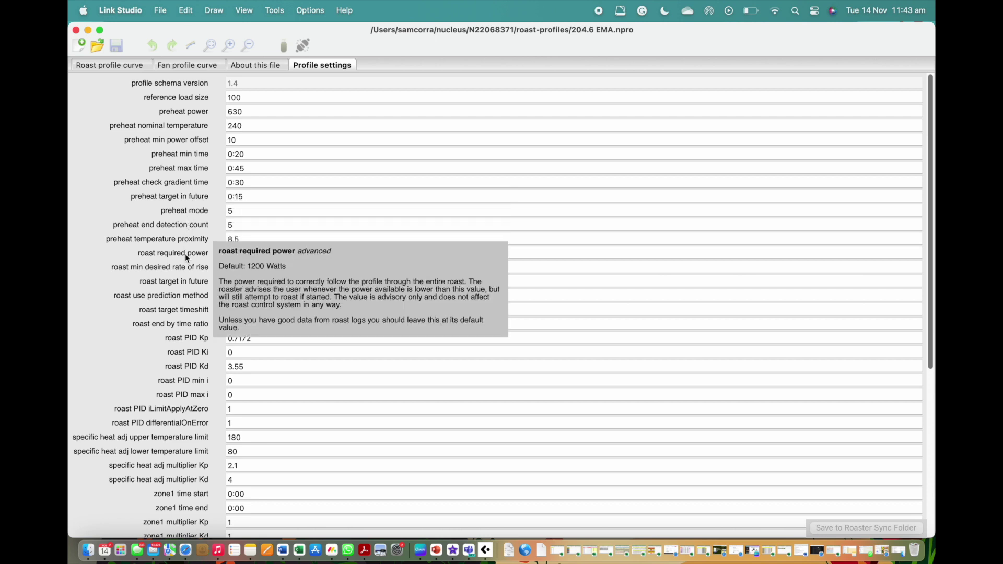
mouse_move(186, 282)
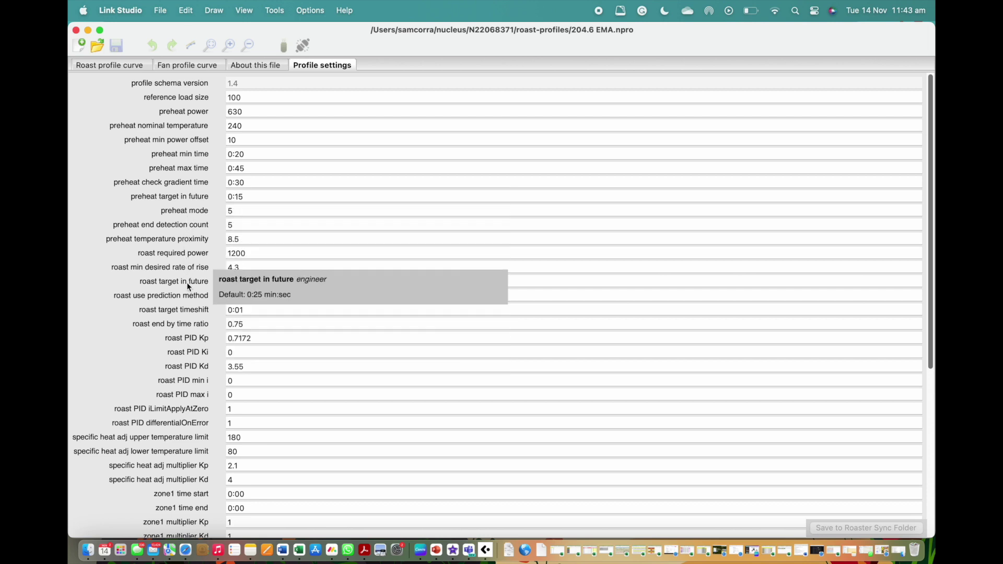
mouse_move(185, 313)
text(.5)
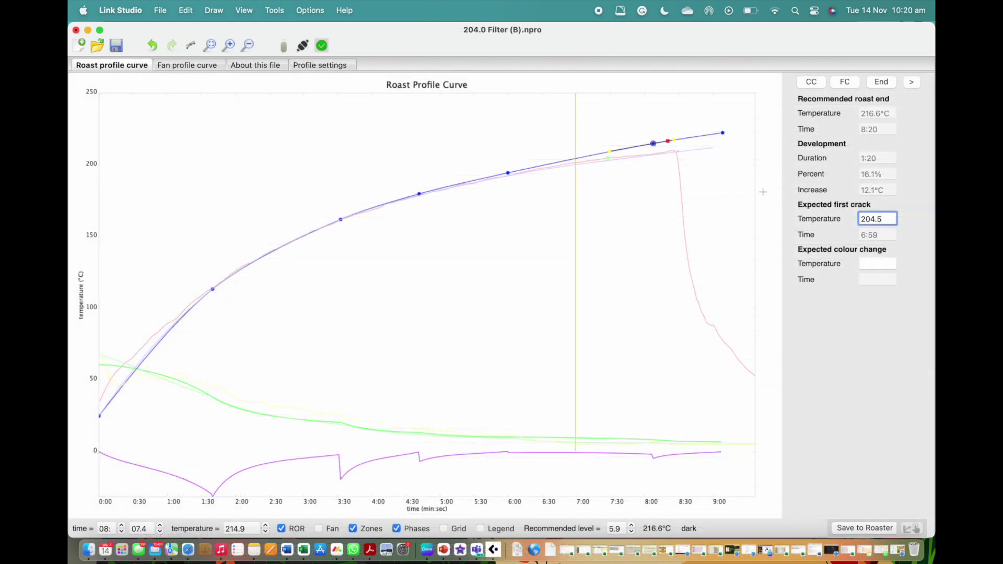
Step: Confirm first crack at 204.5 and enter '204.6 EMA' as the profile short name
click(617, 234)
click(251, 67)
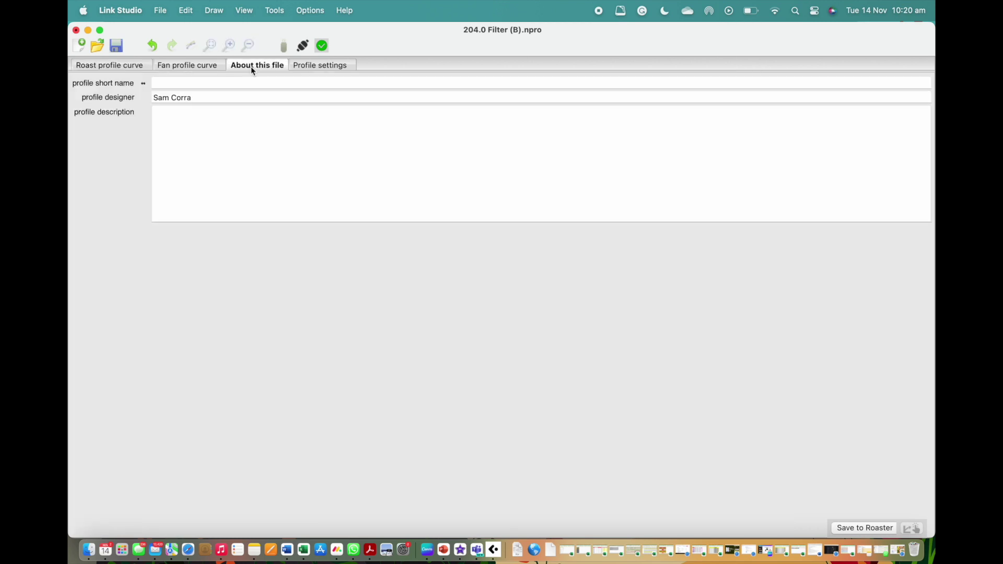
click(175, 83)
text(20)
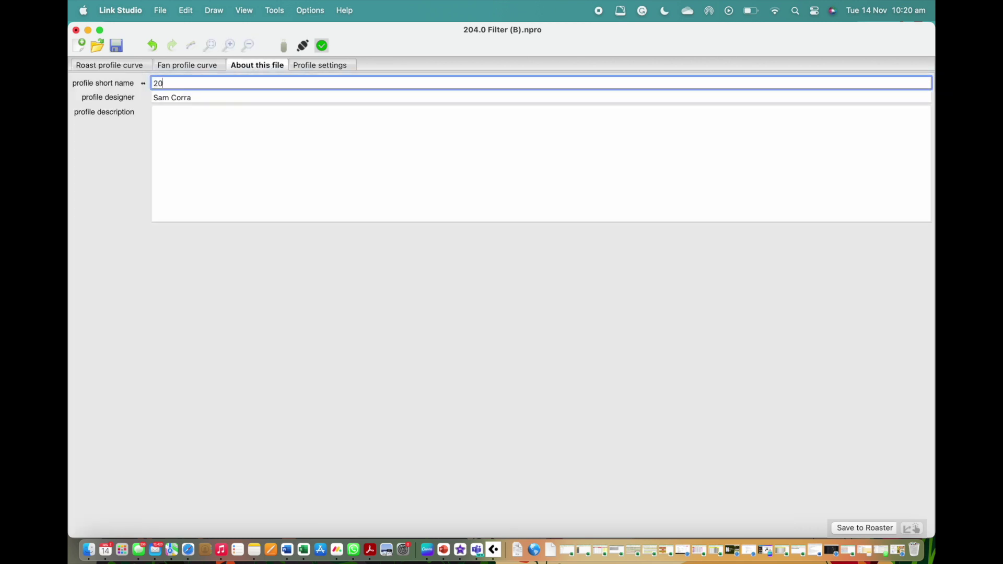
text(4.6 EMA)
Step: Start Save As, acknowledge the display-name notice and apply the recommended minimum rate of rise
click(129, 65)
click(163, 10)
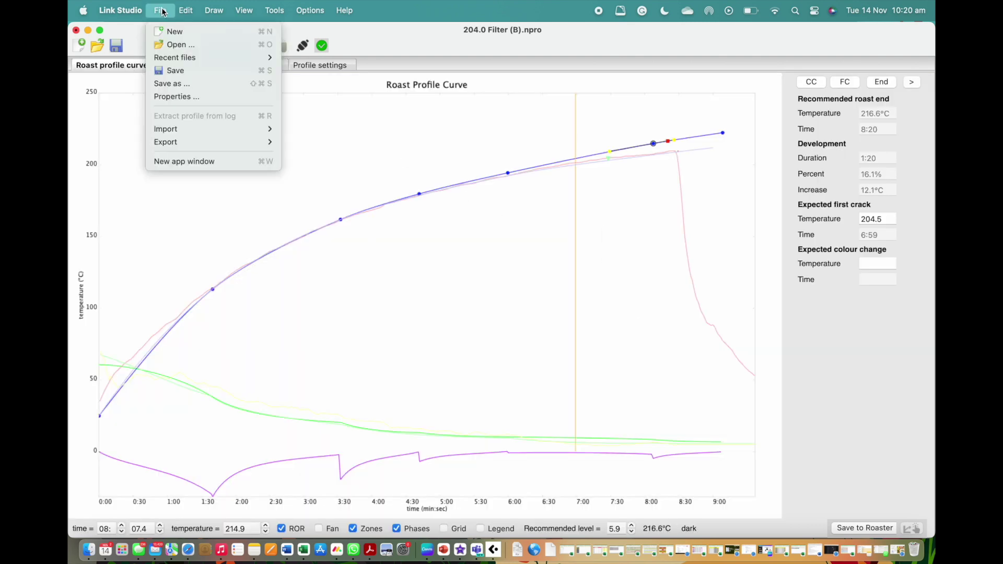
click(189, 85)
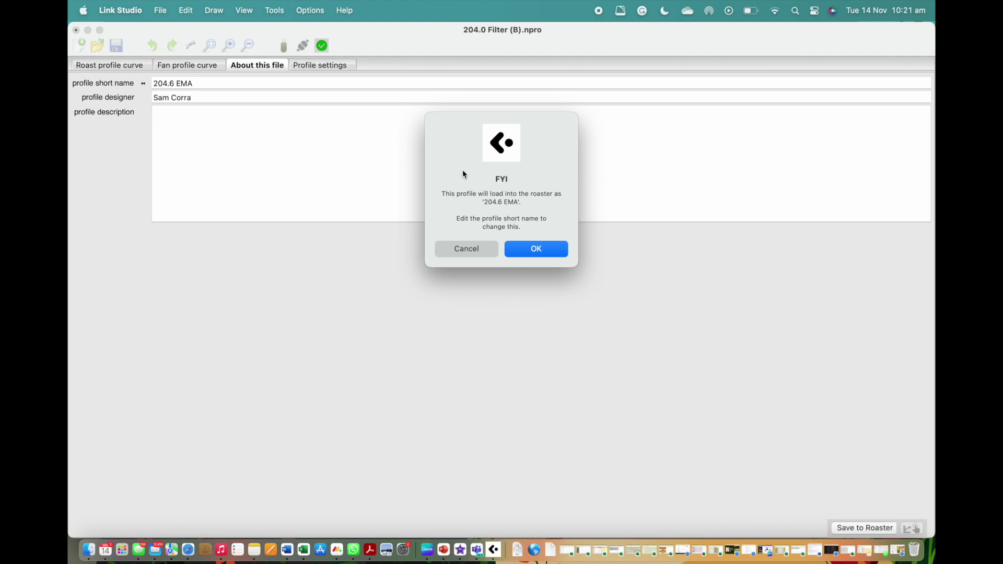
click(526, 250)
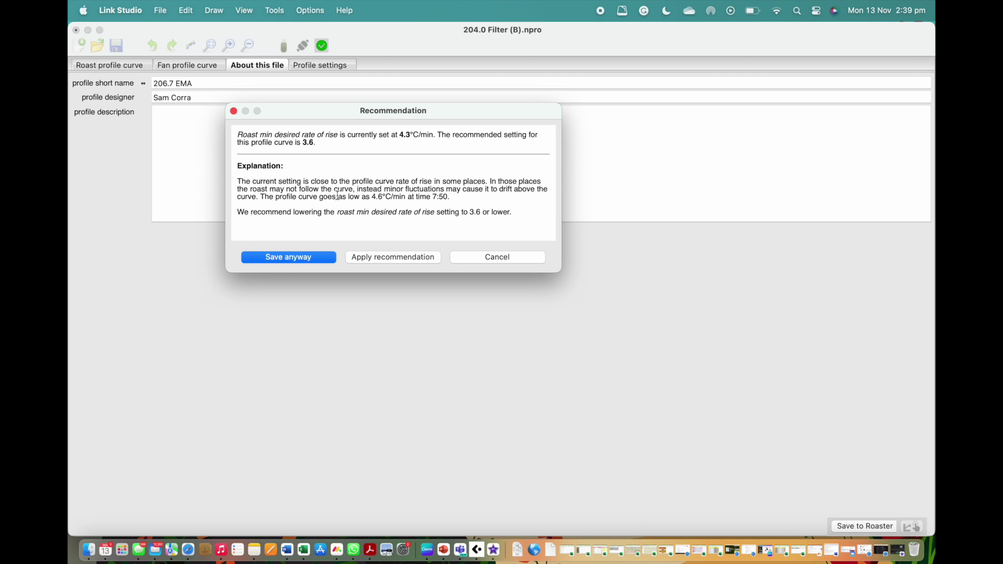
click(374, 258)
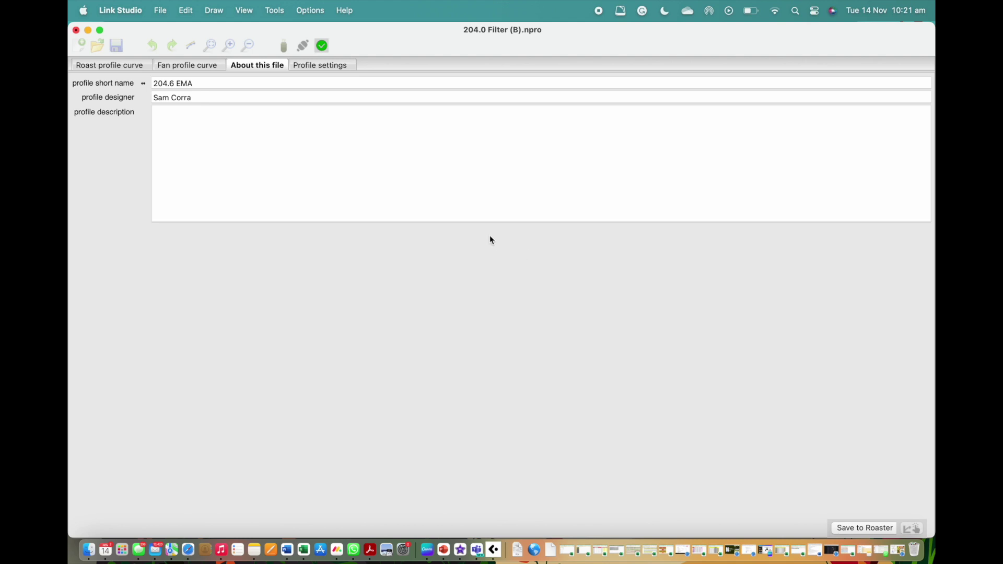
key(super+s)
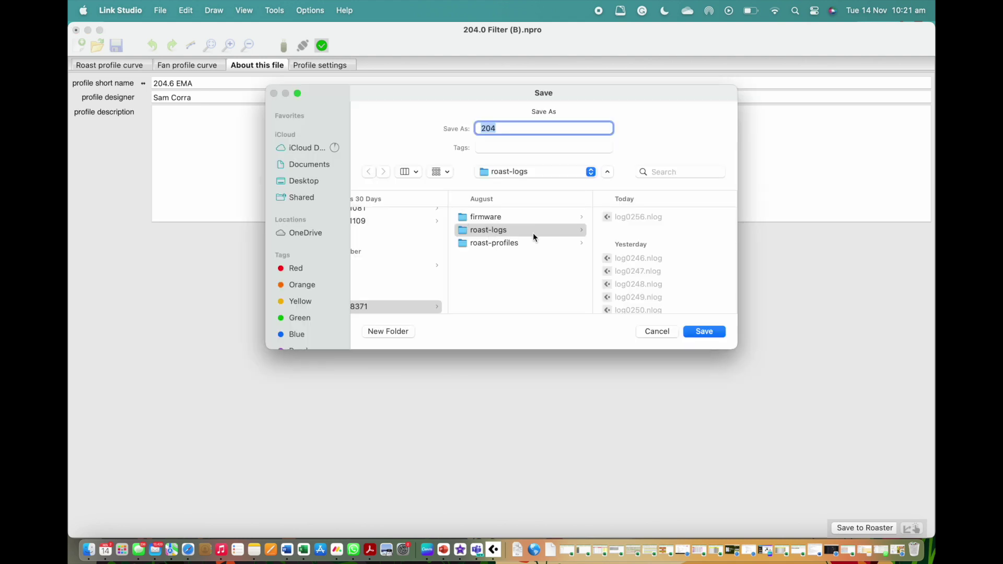
Step: Save the profile as '204.6 EMA.npro' in the roast-profiles folder
click(494, 244)
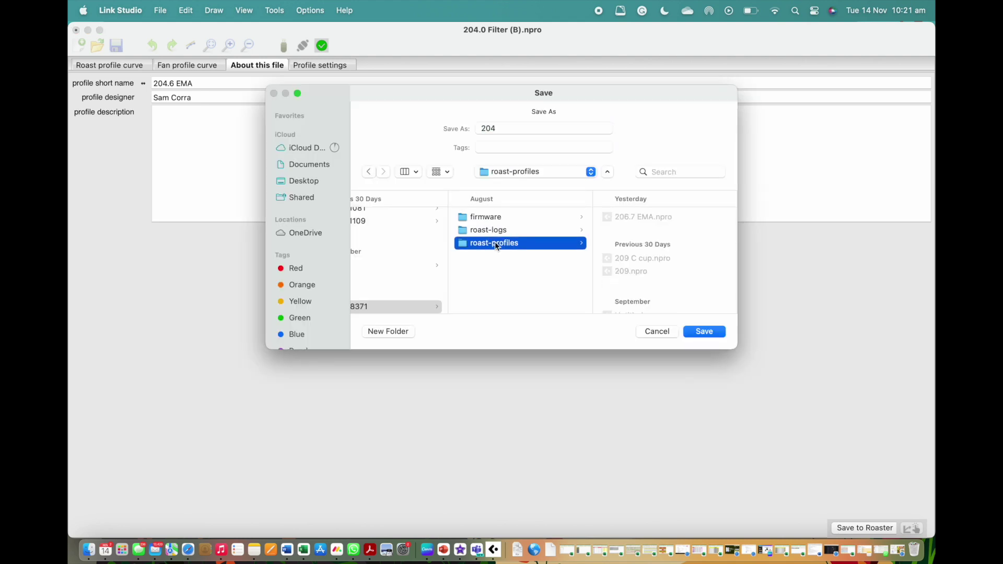
click(520, 127)
text(.6)
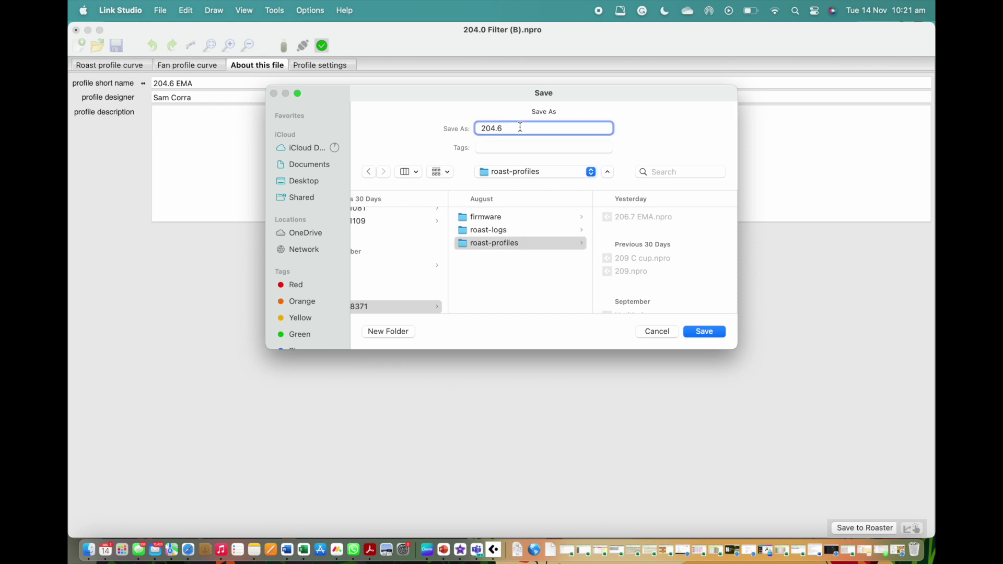
text( EMA)
click(700, 333)
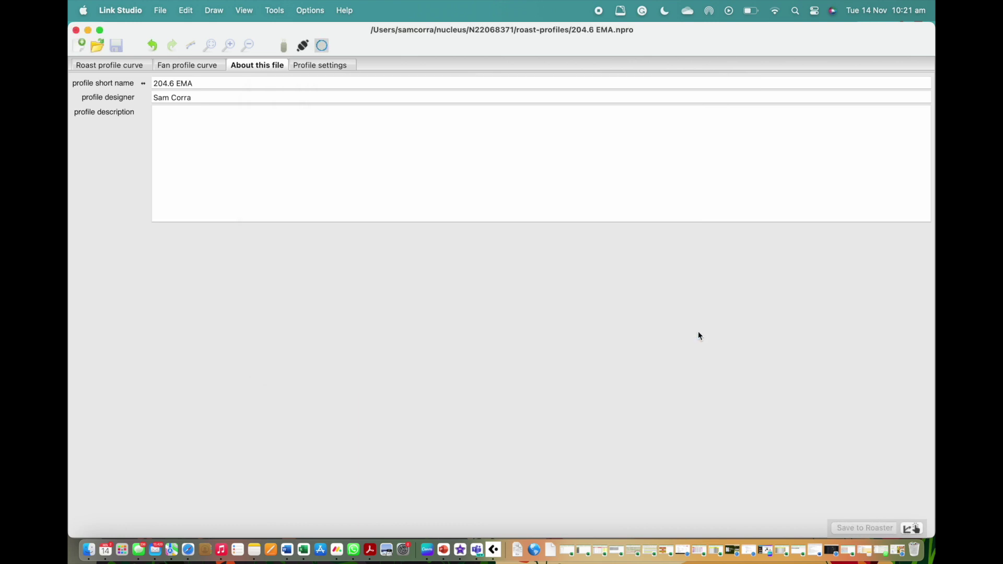
Step: Load 204.6 EMA.npro from the User profiles pack onto the Link roaster
click(303, 46)
click(278, 129)
click(312, 165)
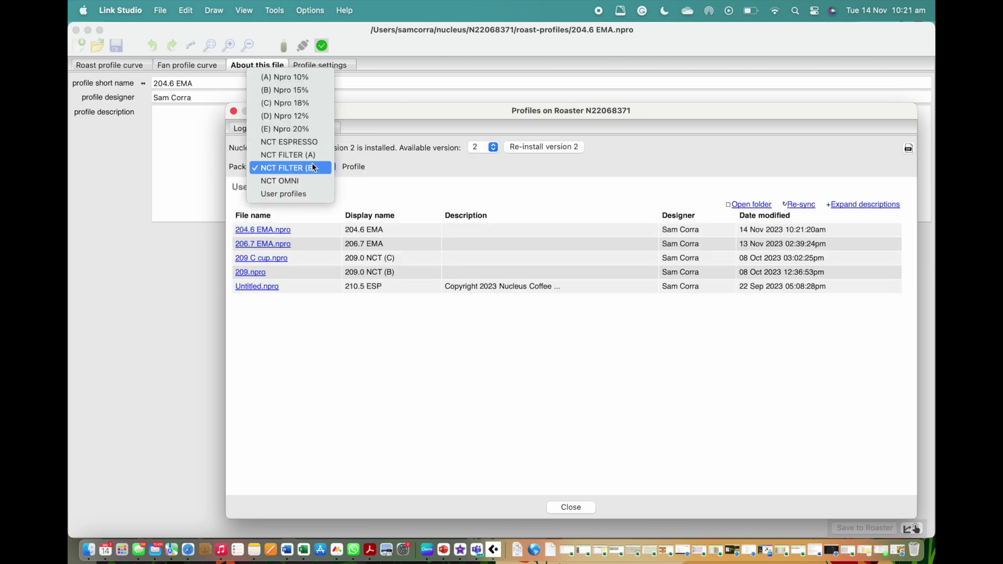
click(305, 195)
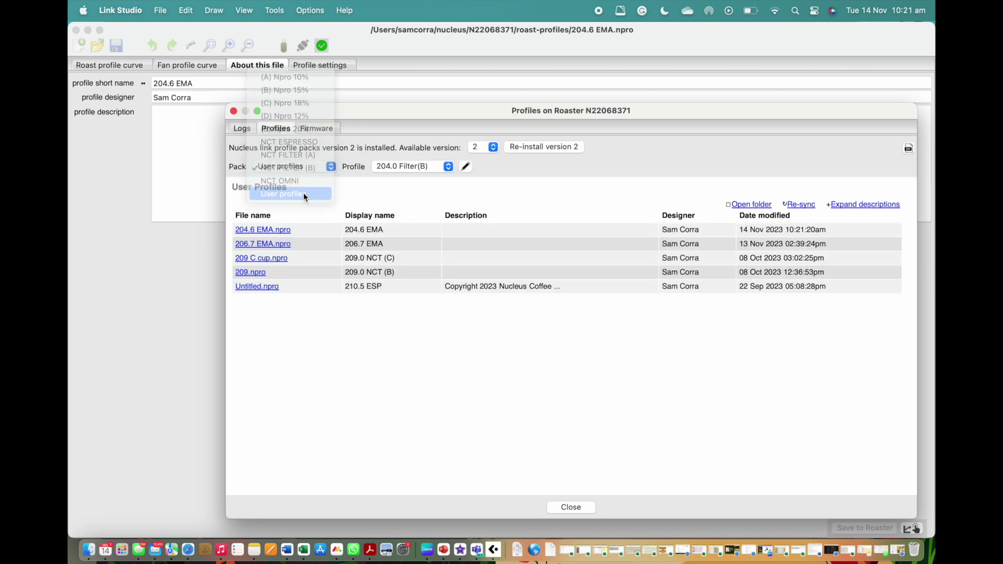
click(264, 230)
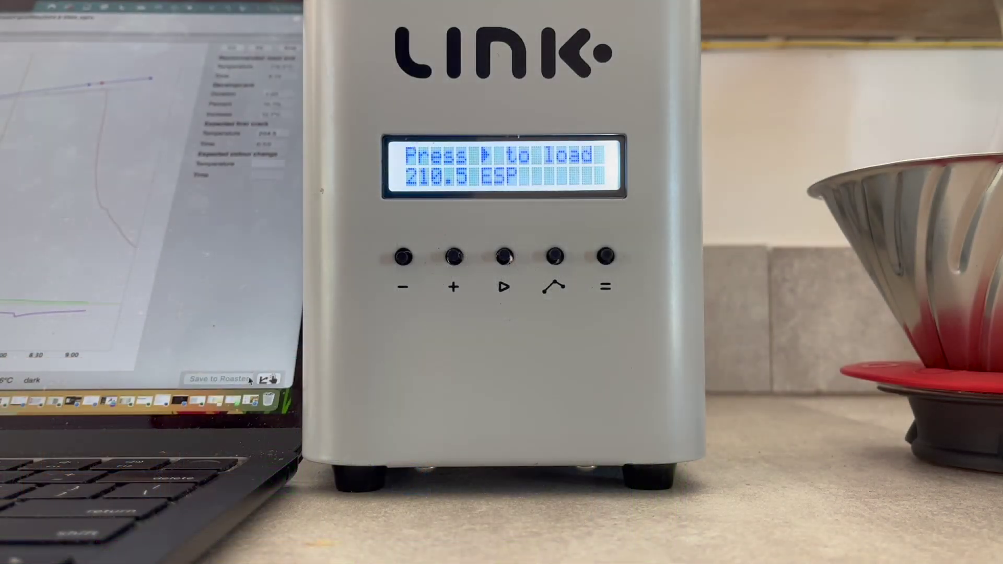
click(264, 380)
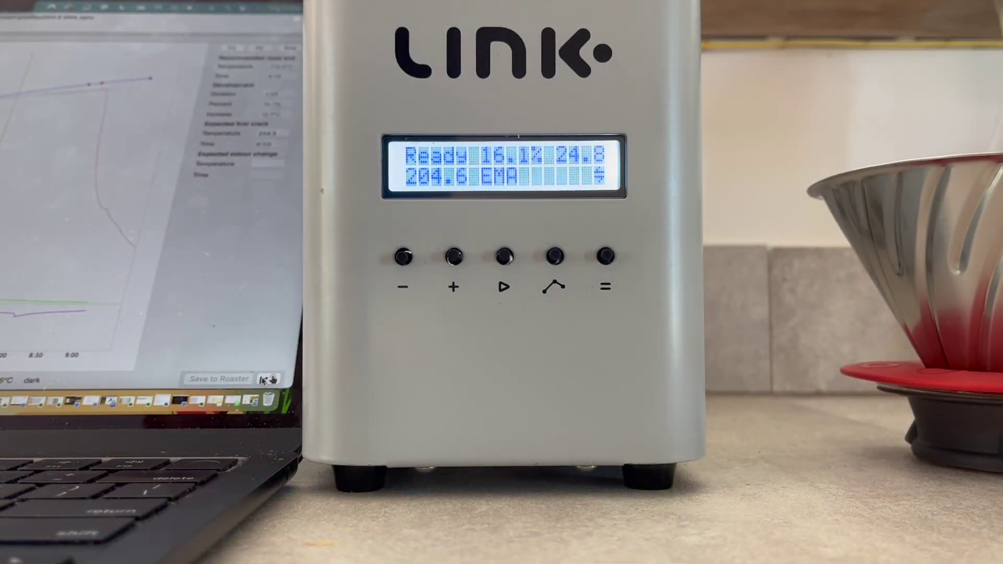